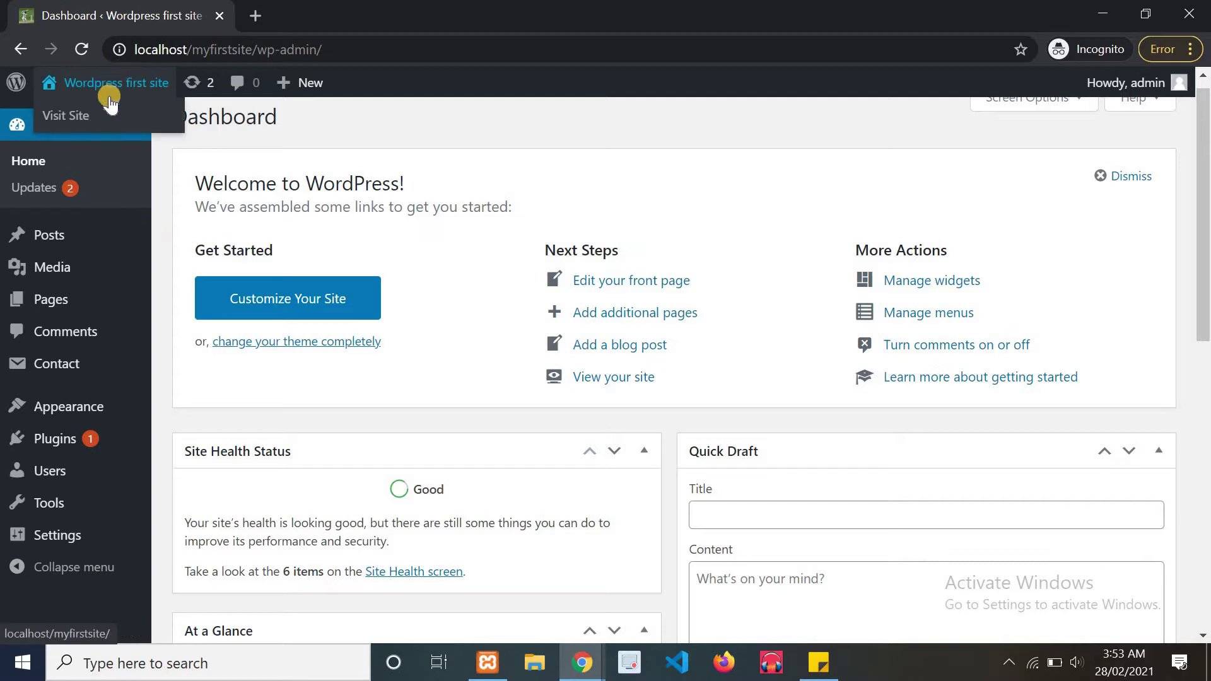
# Look over the dashboard widgets and the admin submenus for Plugins, Users, Tools and Settings
pyautogui.moveTo(115, 414)
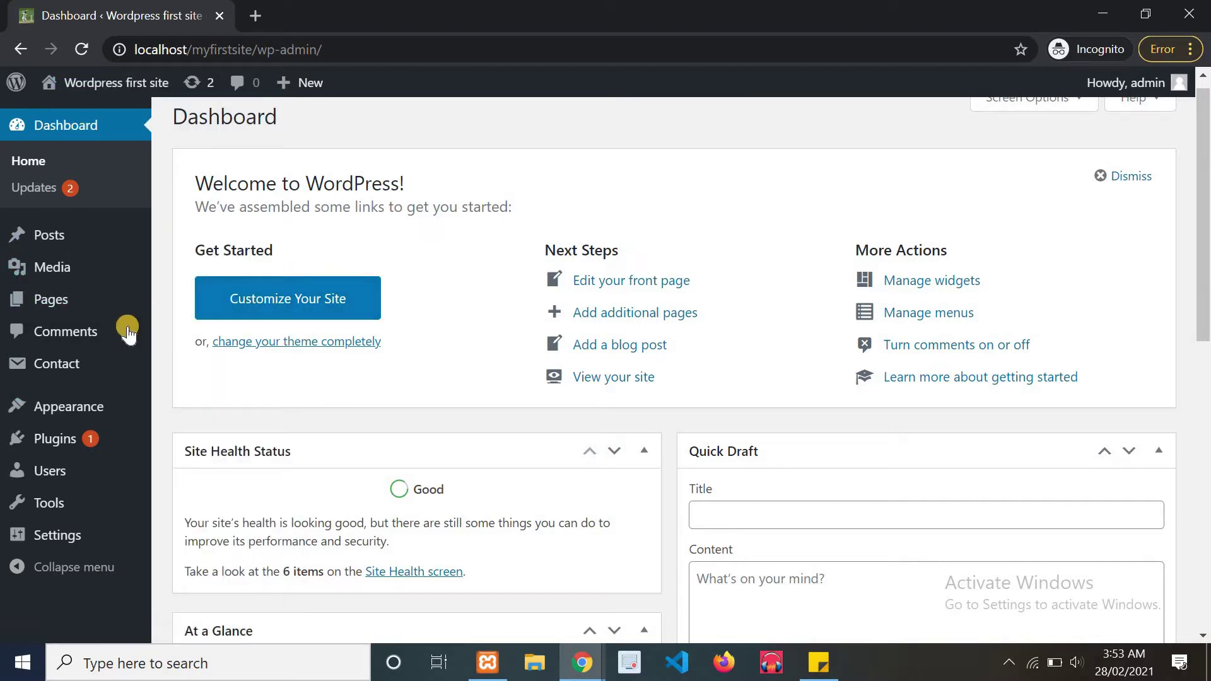
pyautogui.moveTo(80, 465)
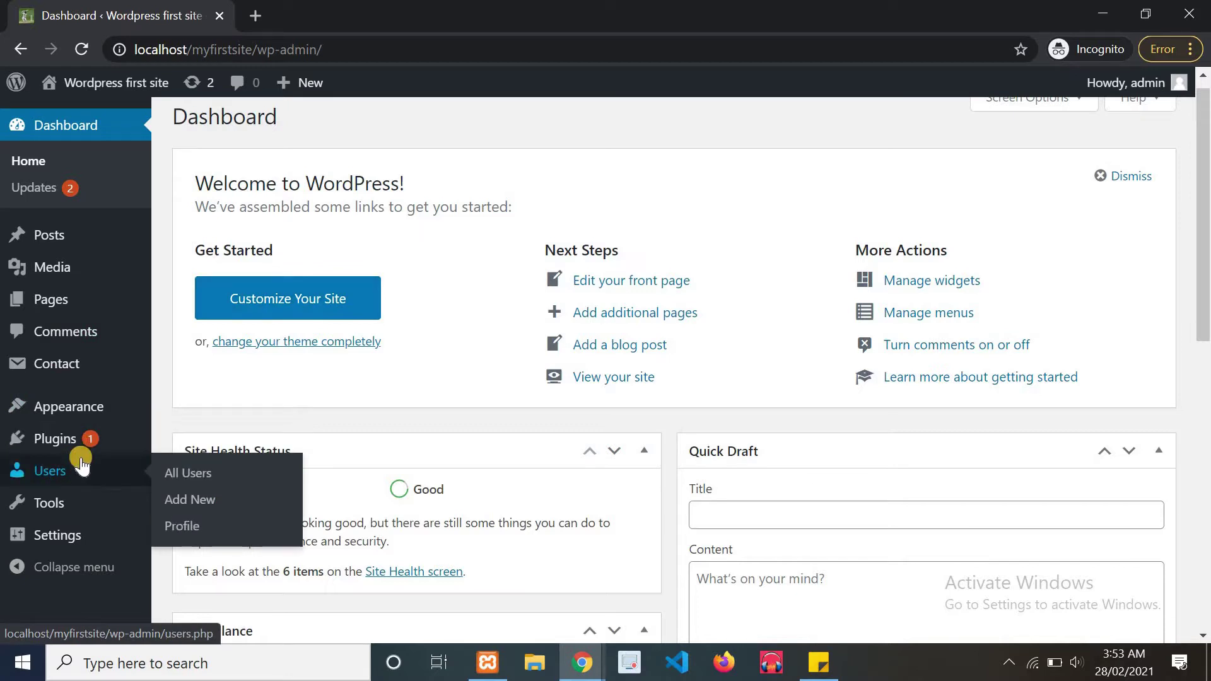
pyautogui.moveTo(1205, 239); pyautogui.dragTo(1205, 347)
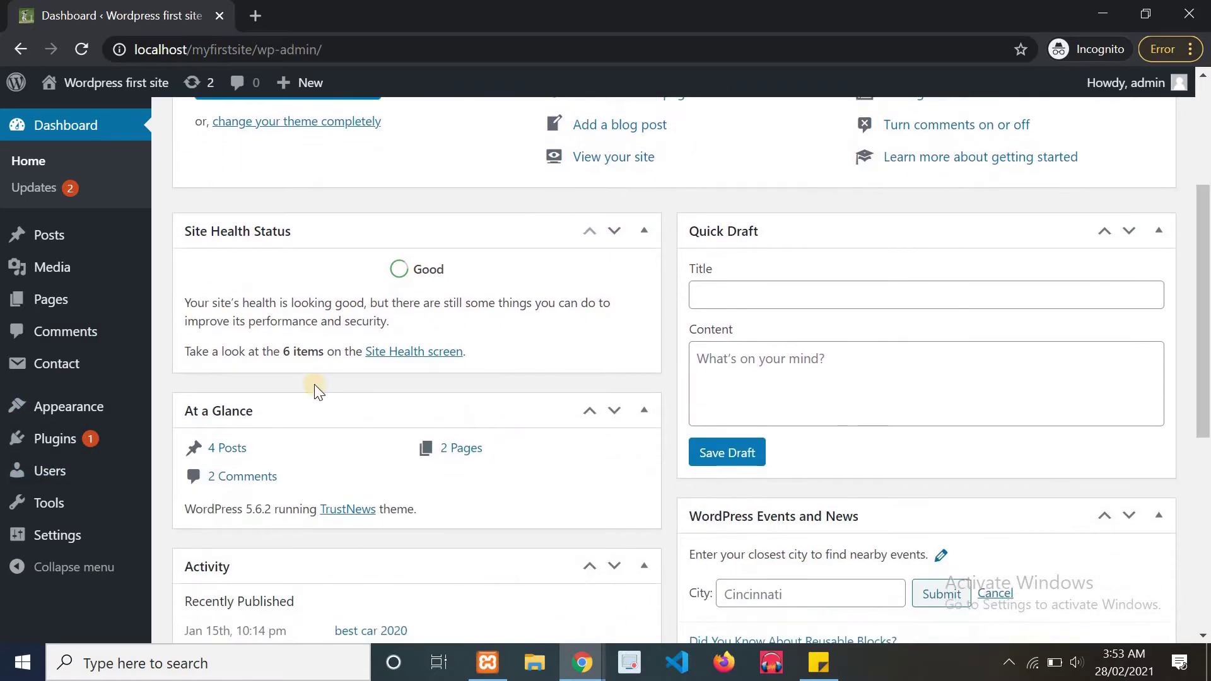
pyautogui.moveTo(84, 485)
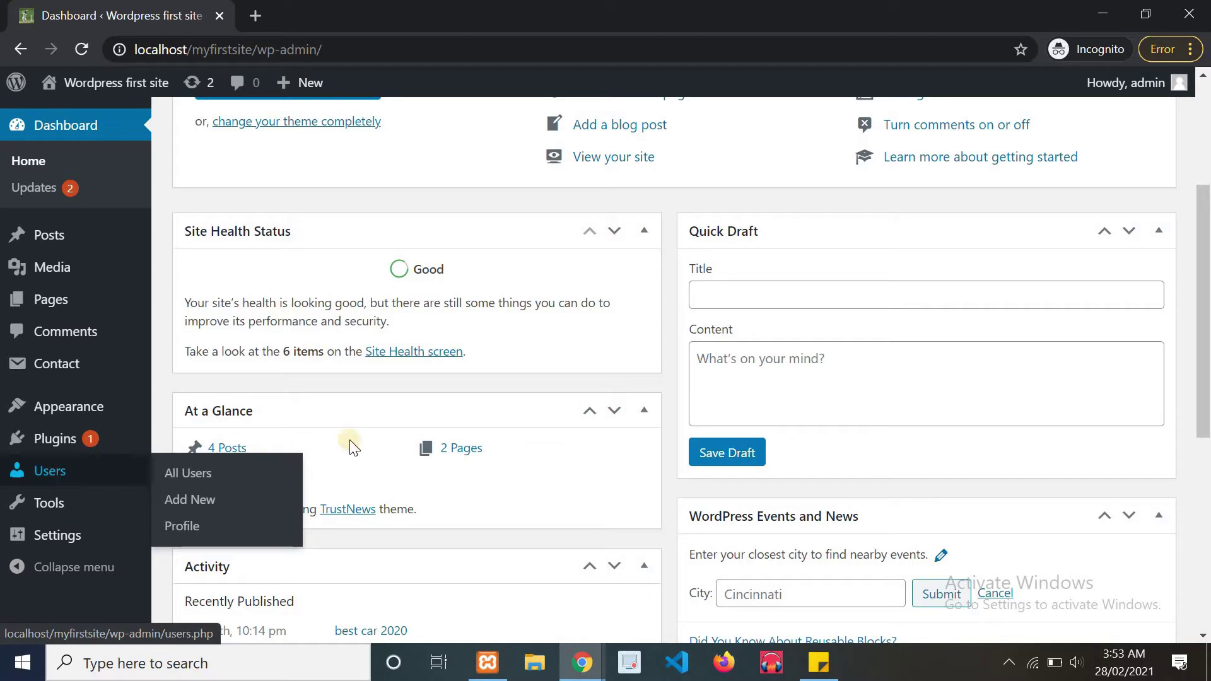
pyautogui.moveTo(128, 435)
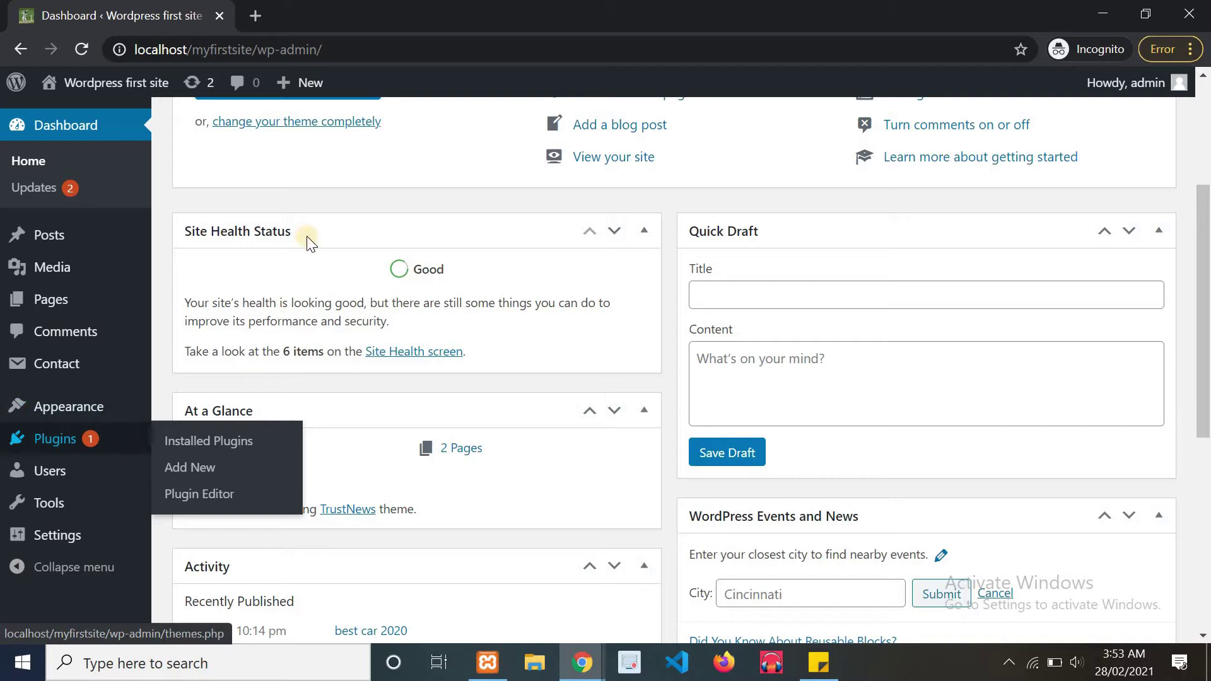
pyautogui.scroll(4, 508, 178)
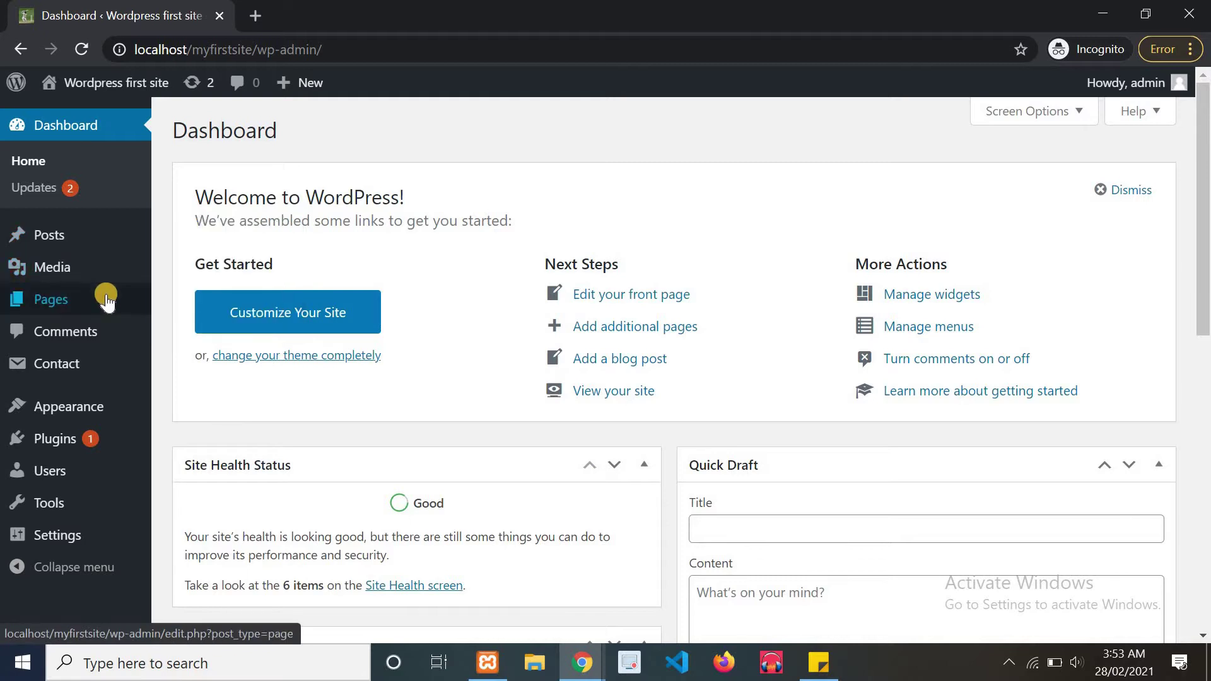
pyautogui.moveTo(89, 238)
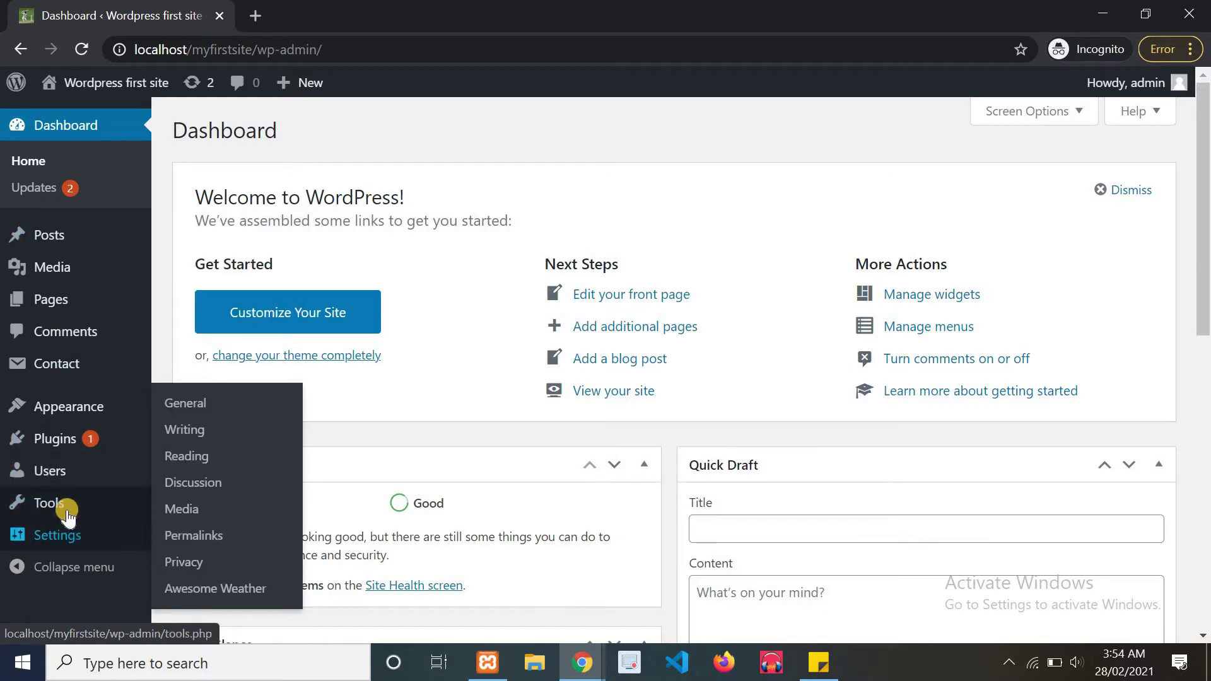
pyautogui.moveTo(67, 532)
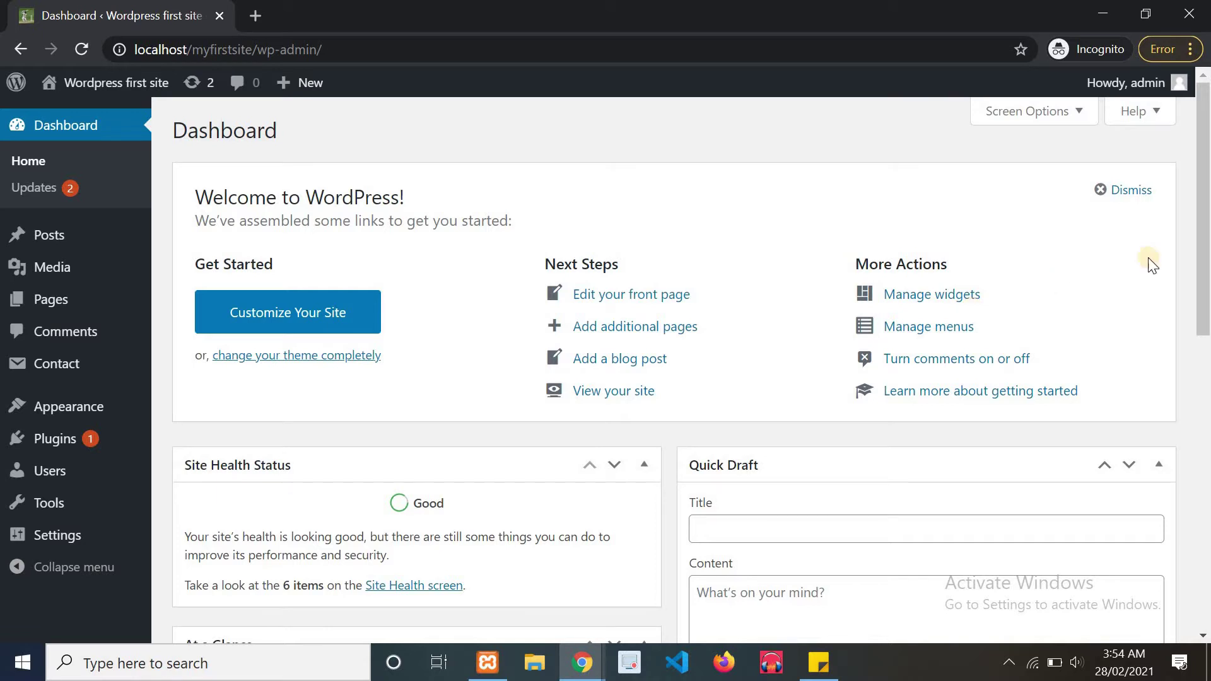
pyautogui.moveTo(1203, 262); pyautogui.dragTo(1203, 308)
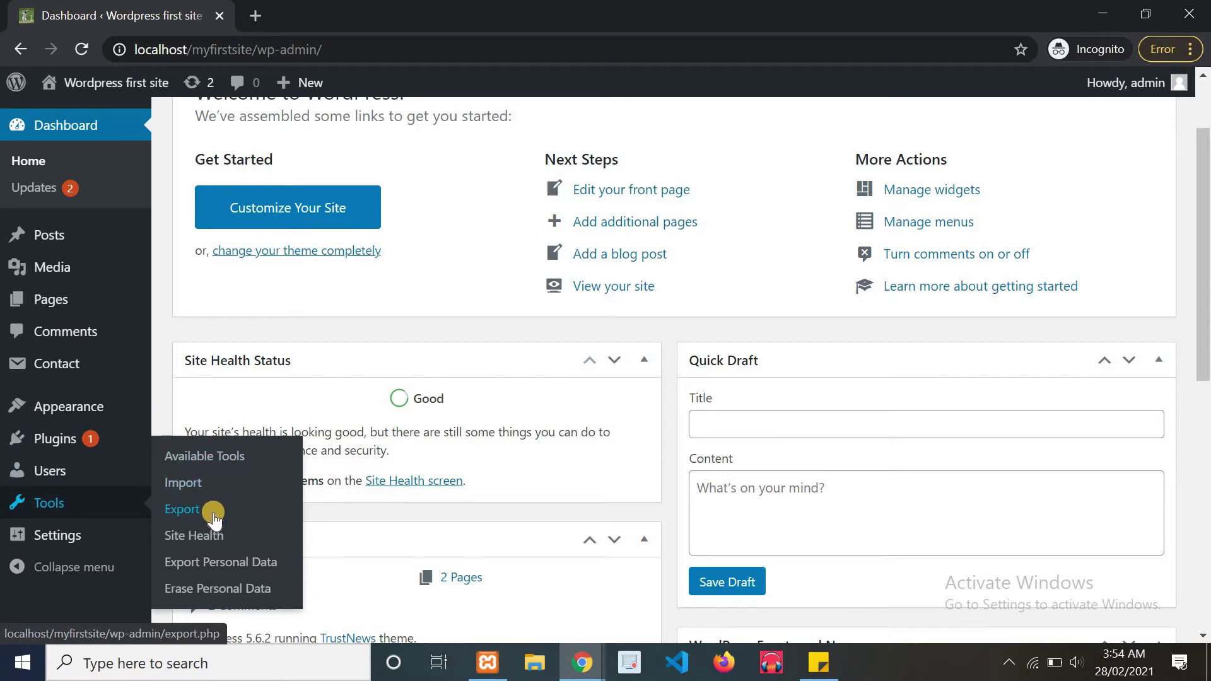
# Open the Import page under Tools and run the importer for One Click Demo Import
pyautogui.click(191, 492)
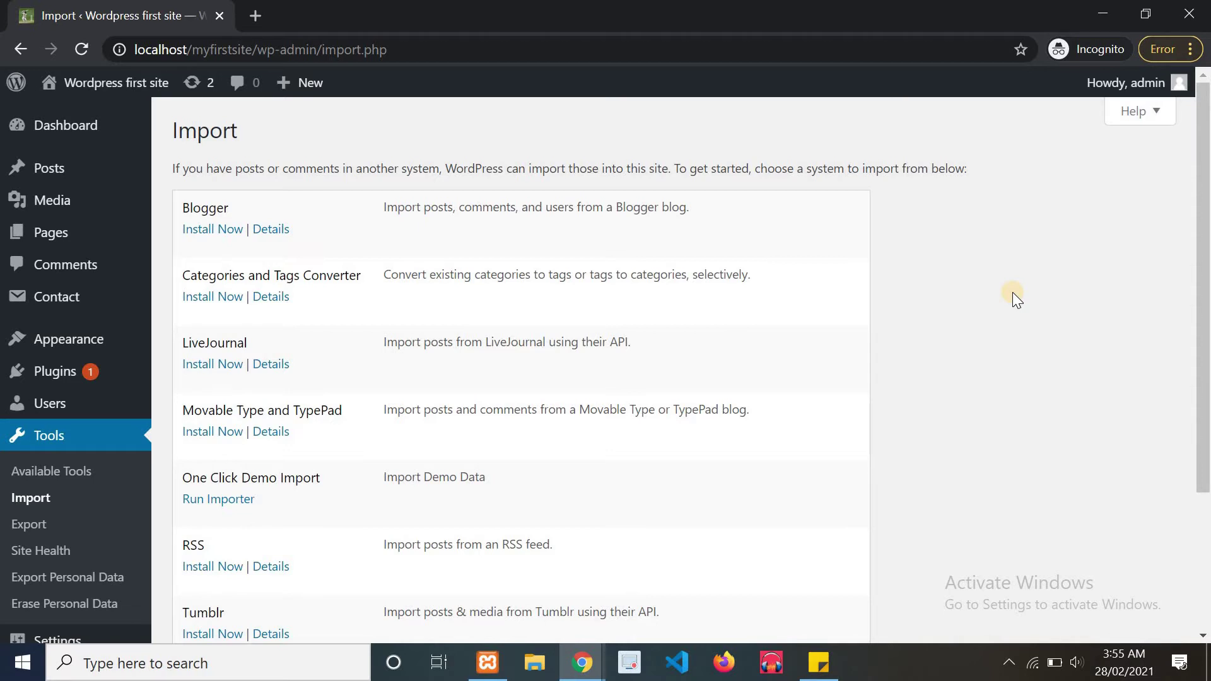
pyautogui.moveTo(1205, 335); pyautogui.dragTo(1205, 355)
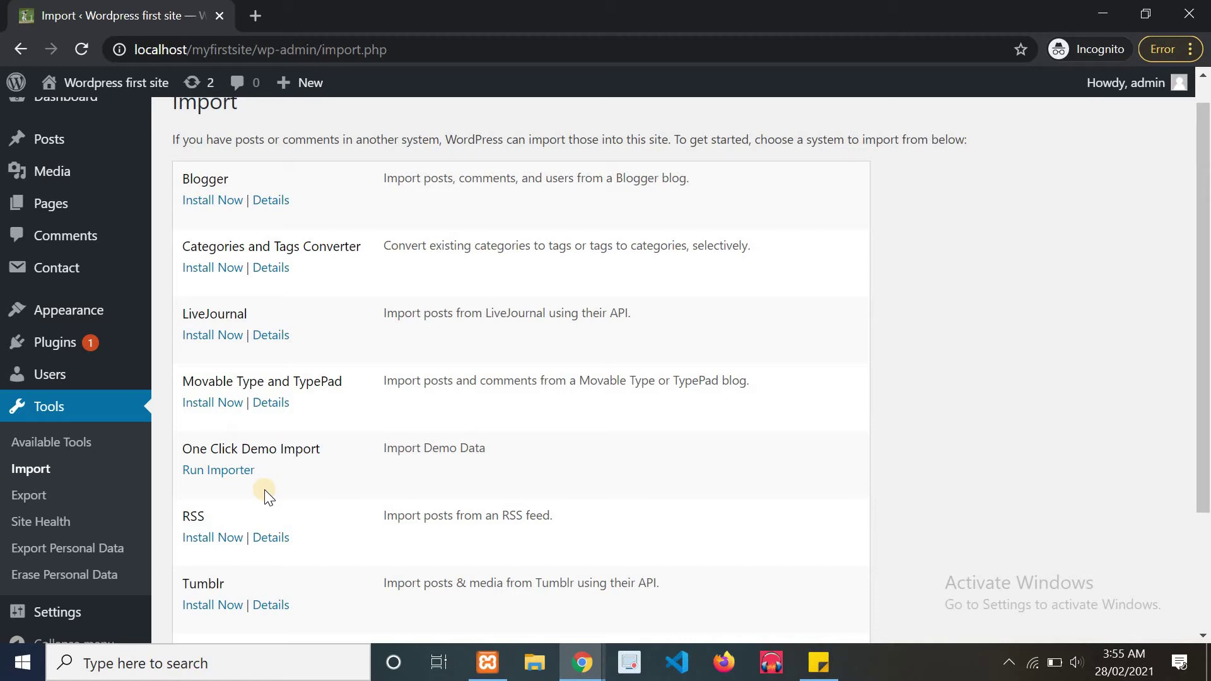
pyautogui.doubleClick(230, 452)
pyautogui.click(275, 445)
pyautogui.doubleClick(277, 447)
pyautogui.click(209, 472)
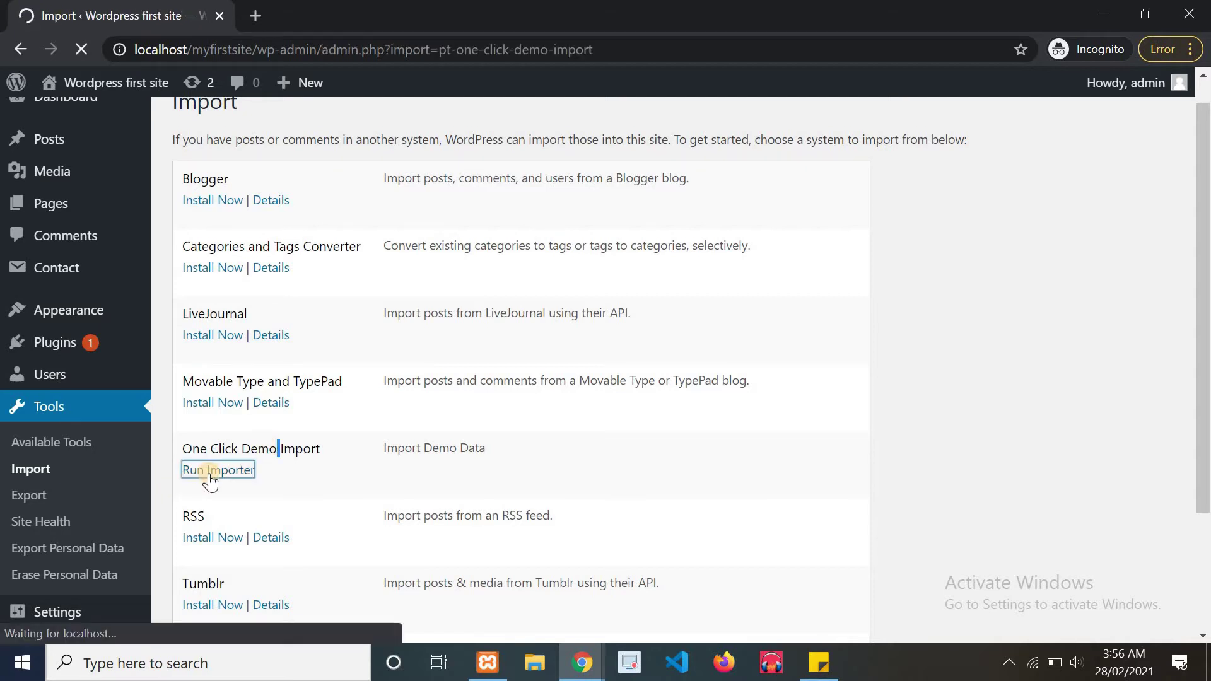
# Review the manual demo upload fields for XML, widget and customizer files, and try importing demo data without choosing any file
pyautogui.scroll(-5, 1205, 205)
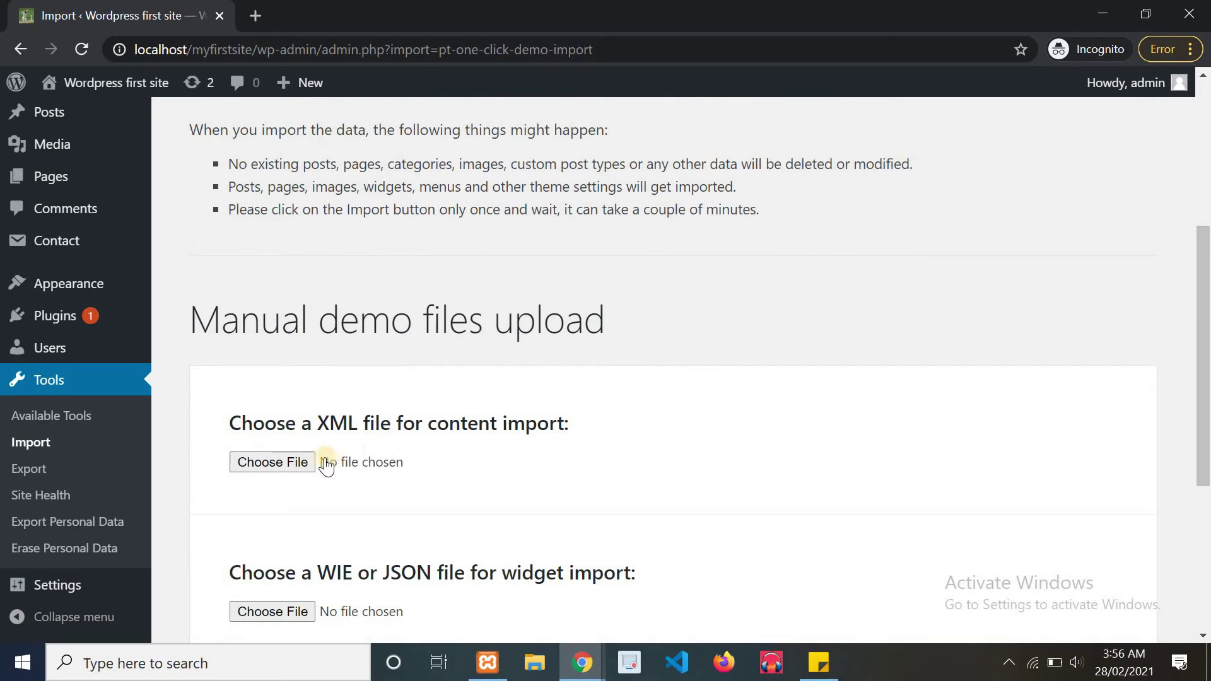
pyautogui.moveTo(1205, 478); pyautogui.dragTo(1205, 572)
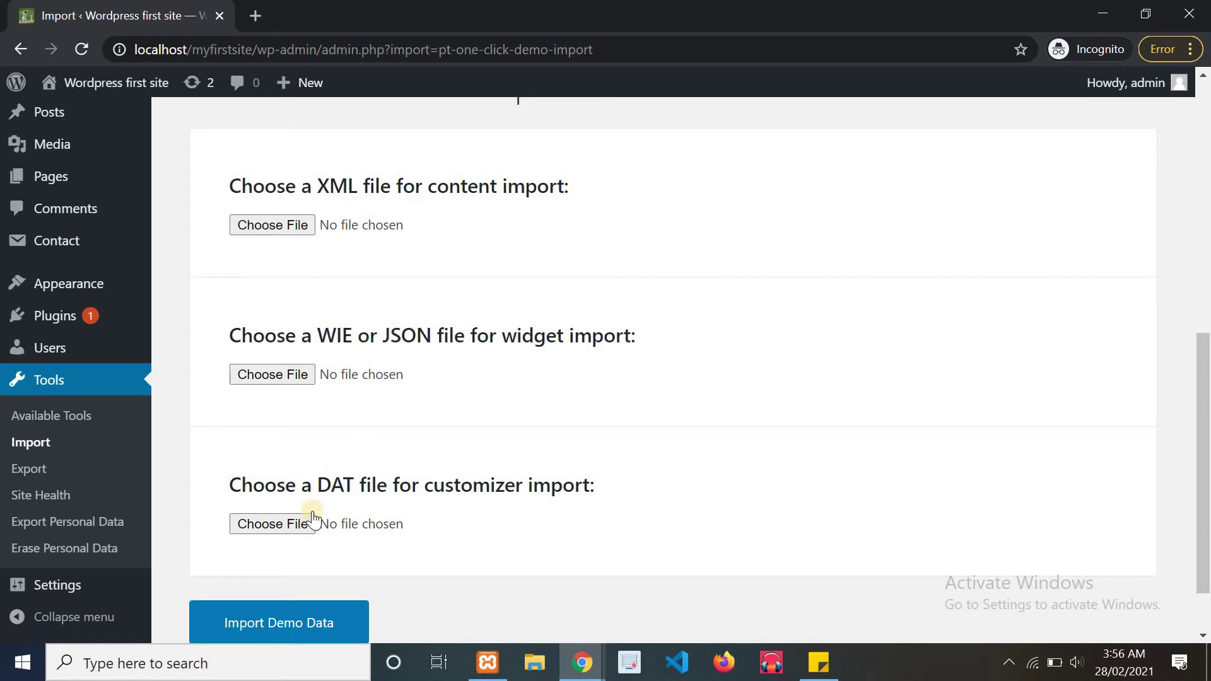
pyautogui.scroll(-1, 969, 480)
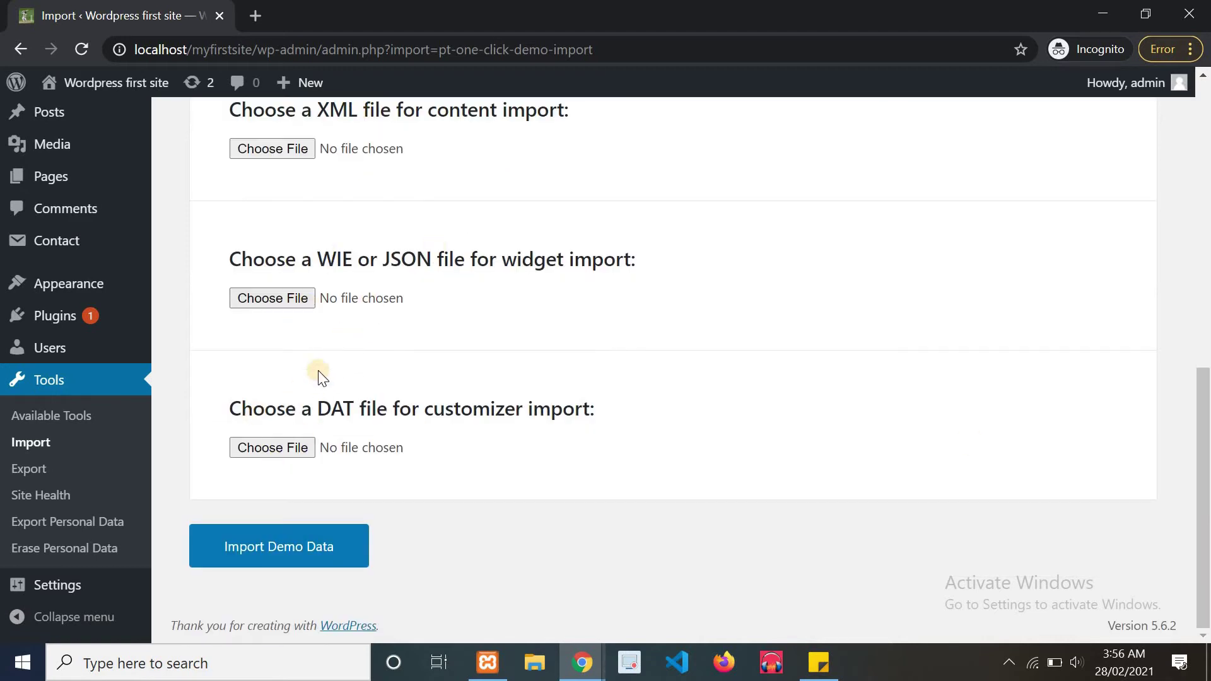
pyautogui.click(283, 554)
pyautogui.scroll(-2, 1199, 439)
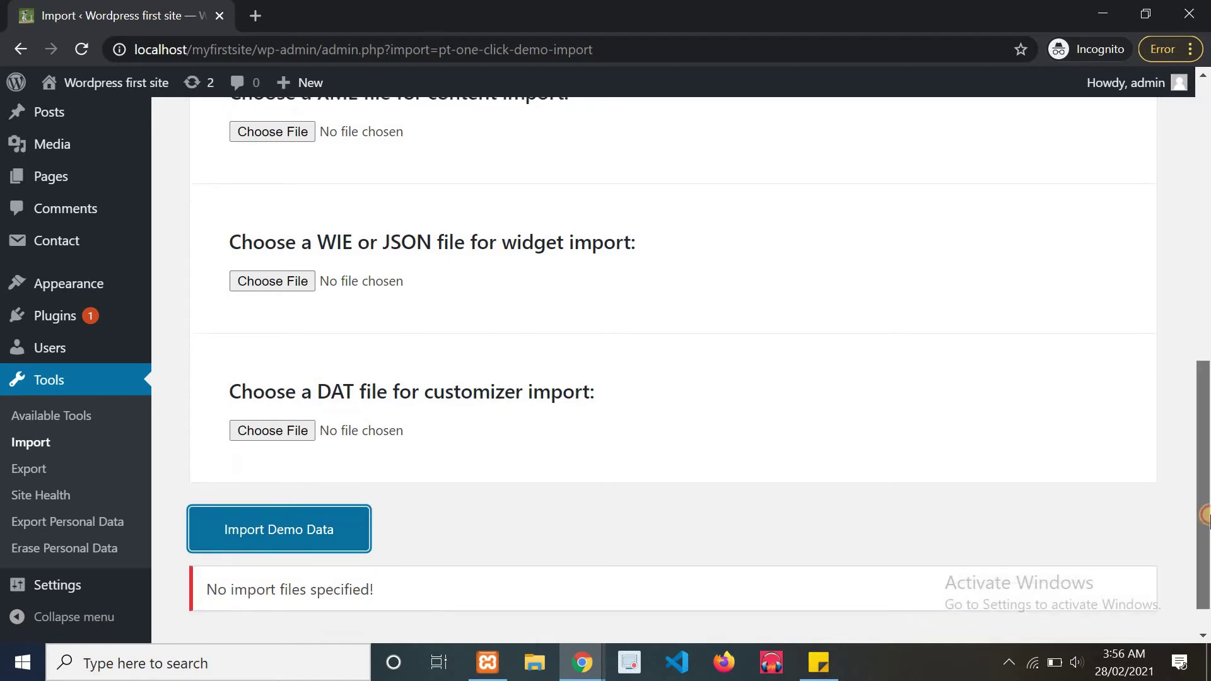
pyautogui.scroll(6, 1154, 403)
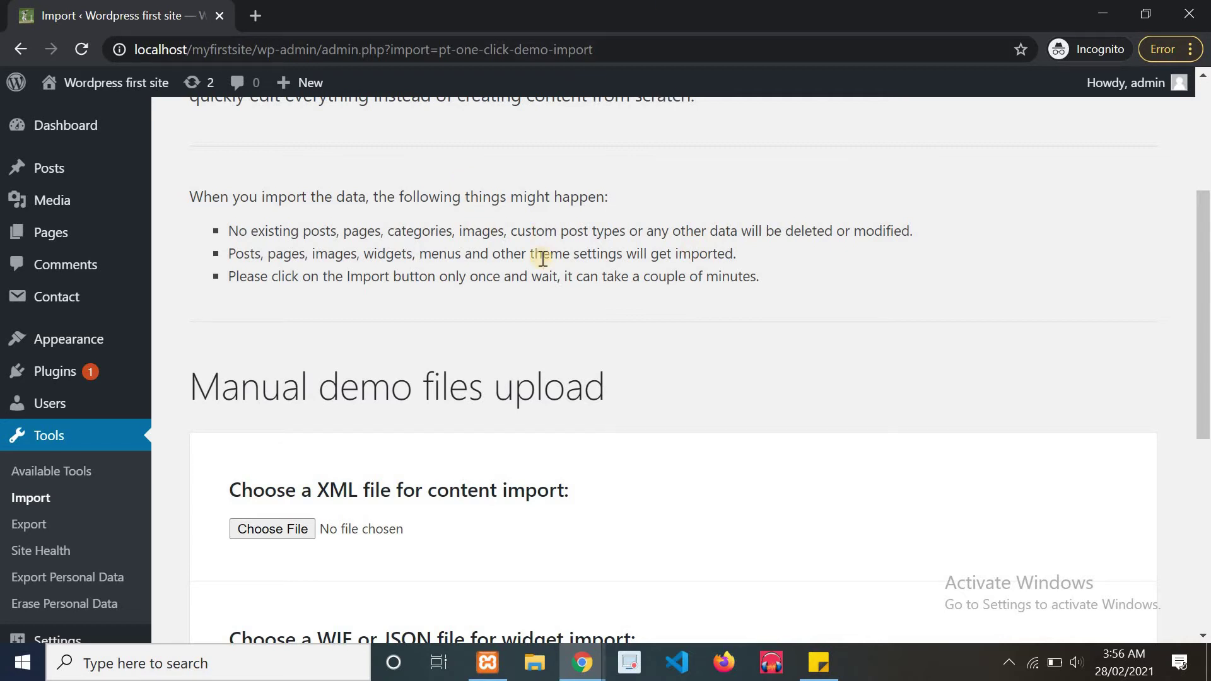
pyautogui.moveTo(1205, 233); pyautogui.dragTo(1207, 272)
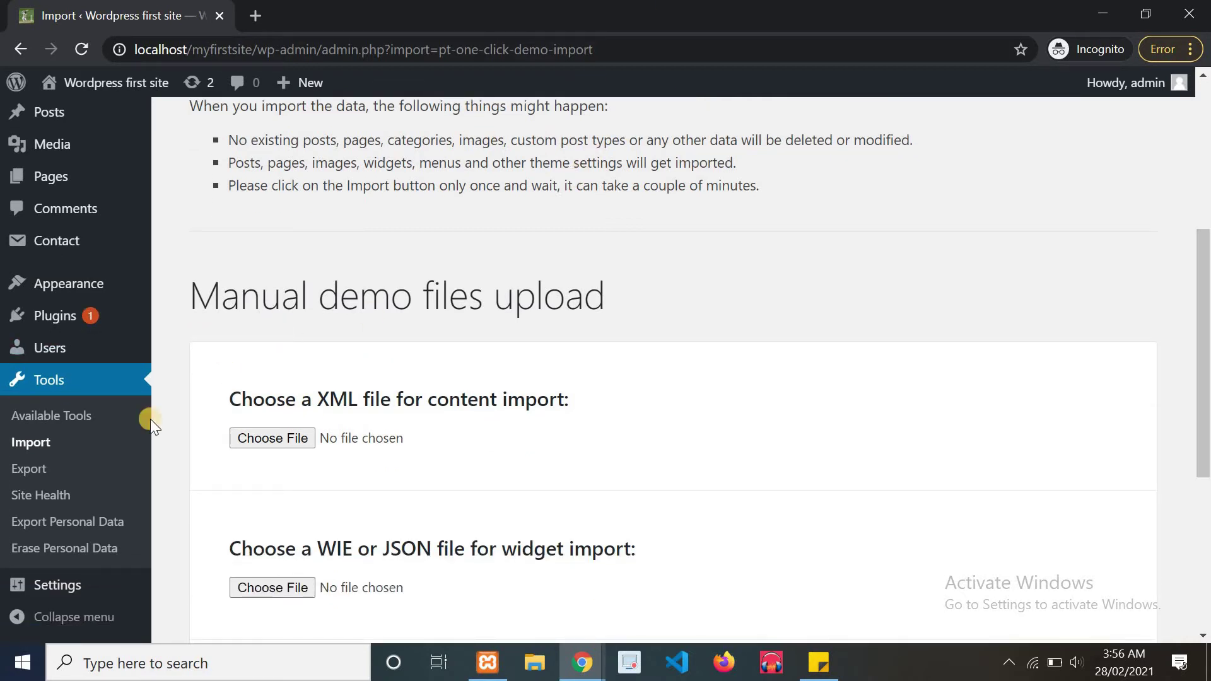
# Go back to the importer list, open the content Export page and select Posts to examine its filters
pyautogui.click(37, 443)
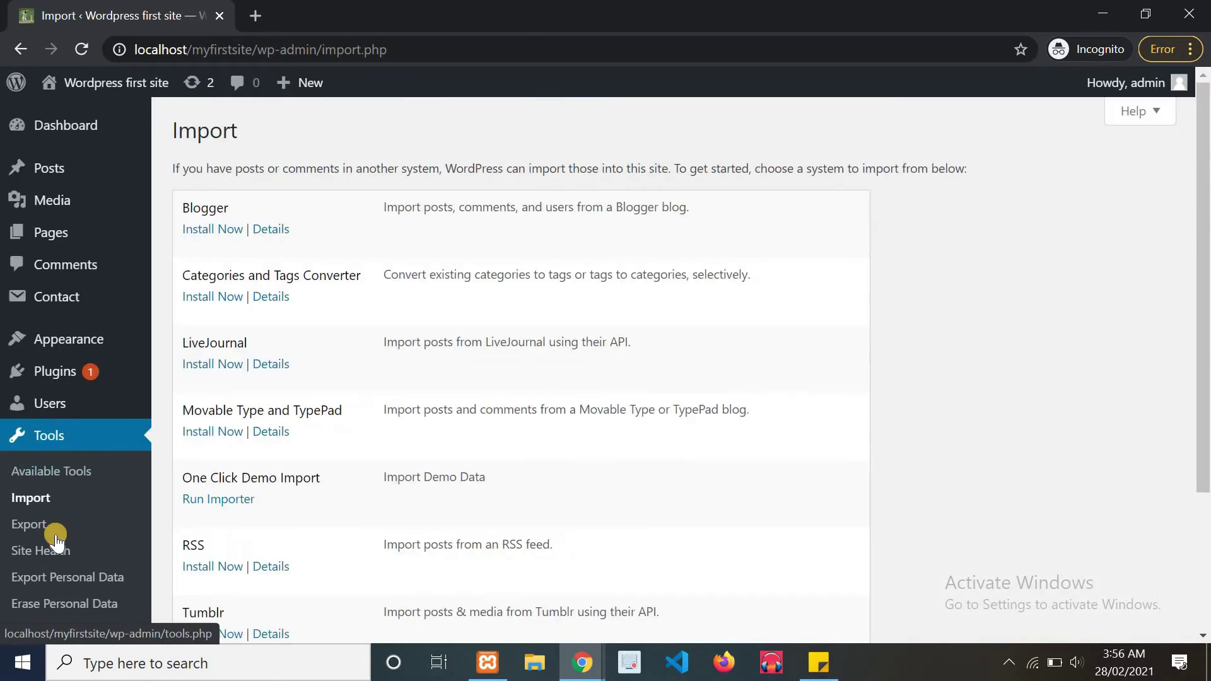
pyautogui.click(35, 528)
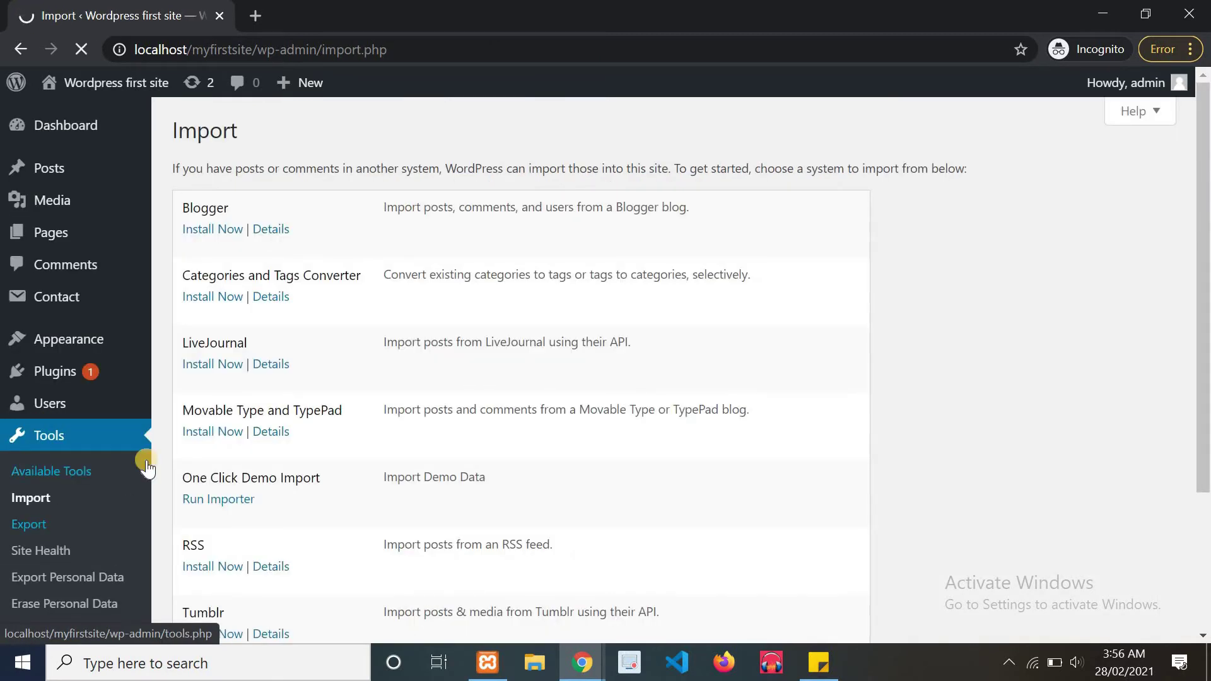
pyautogui.scroll(-1, 1161, 263)
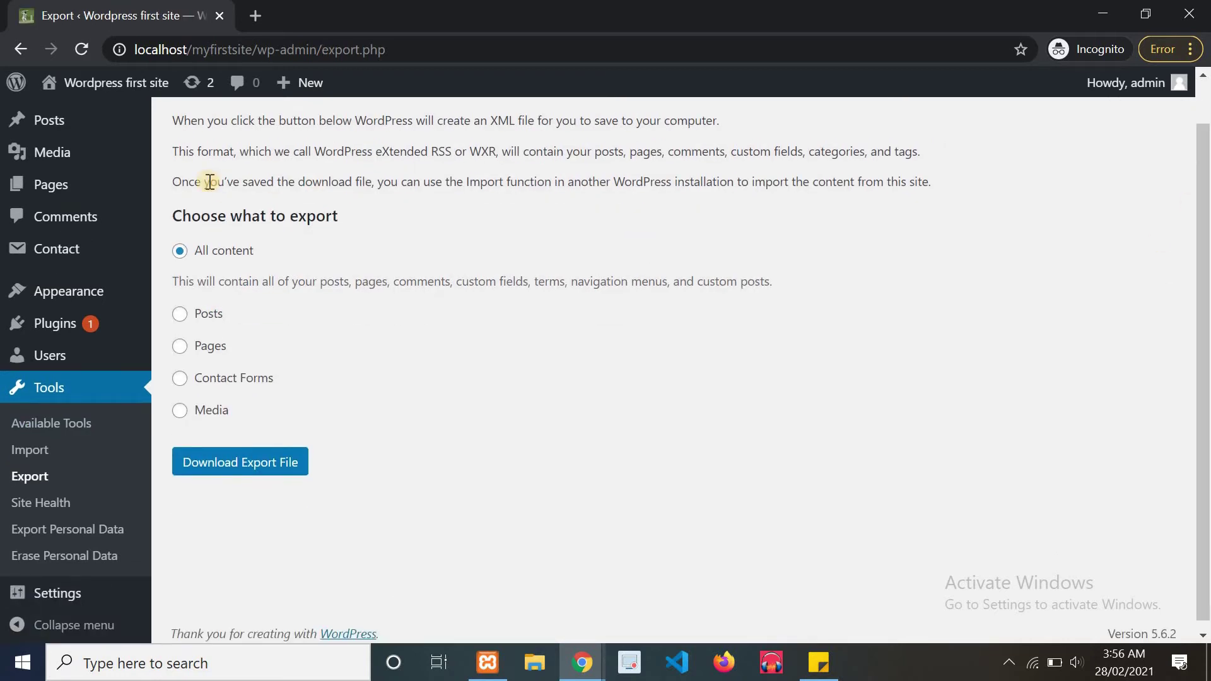
pyautogui.click(210, 317)
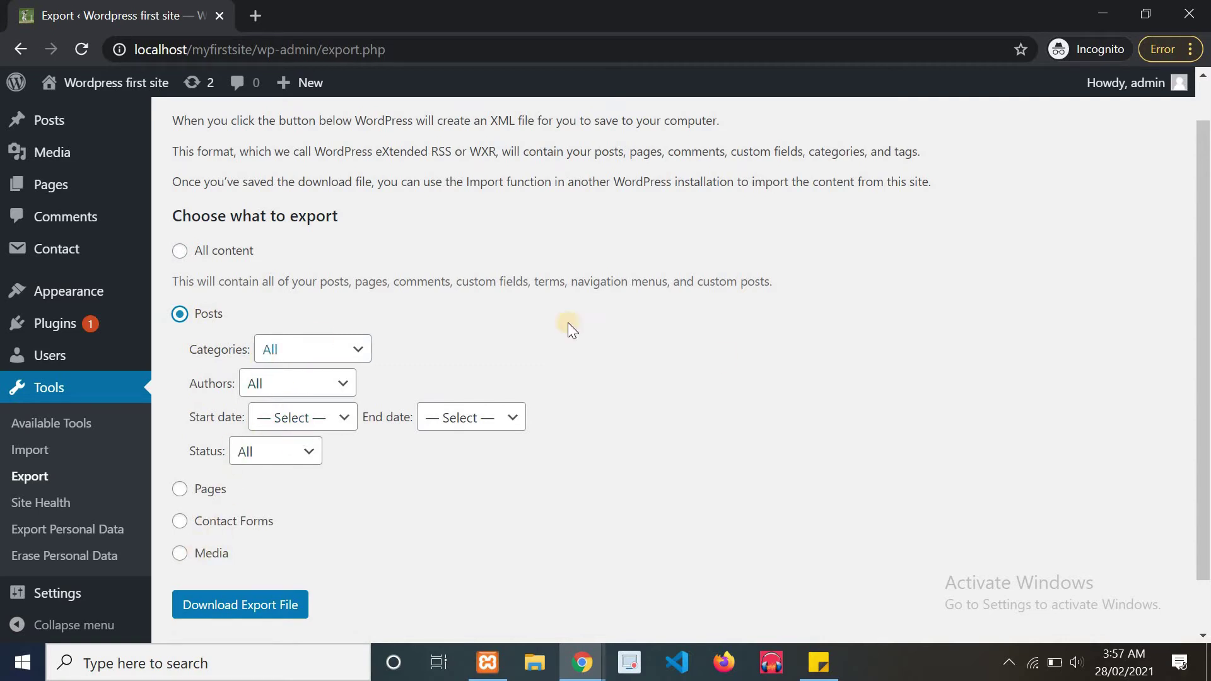
pyautogui.scroll(-1, 1205, 327)
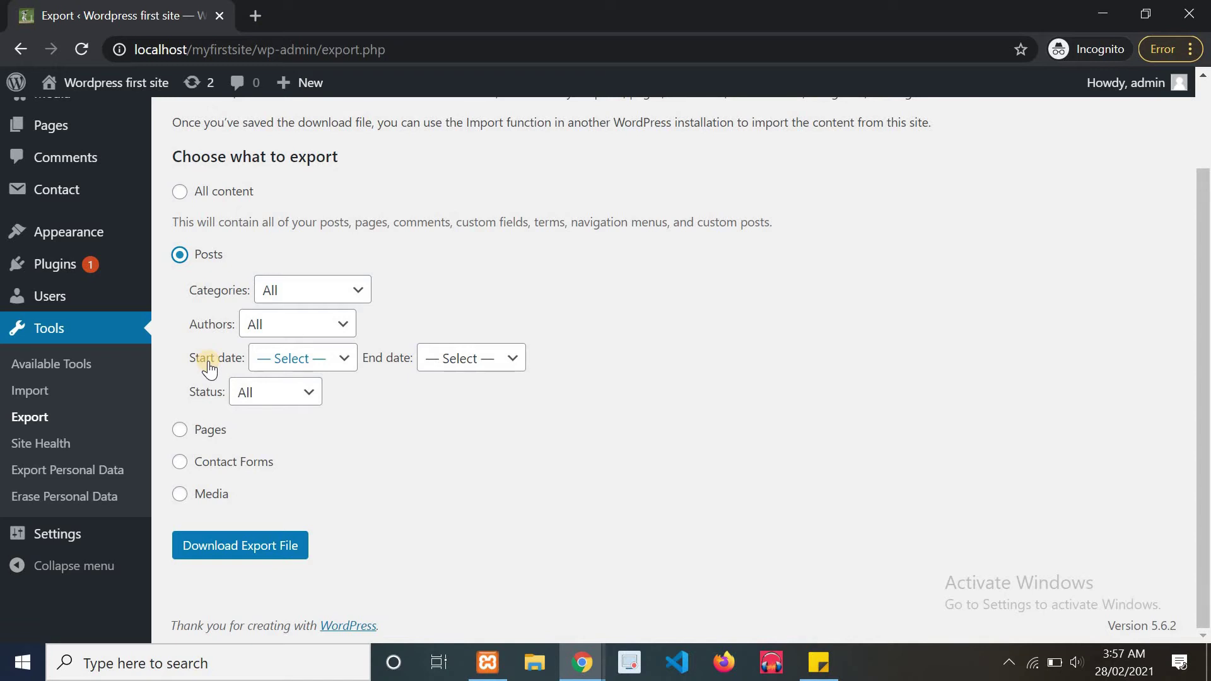
# Review the Site Health status and its recommended improvements, and look over the Export Personal Data requests
pyautogui.click(40, 445)
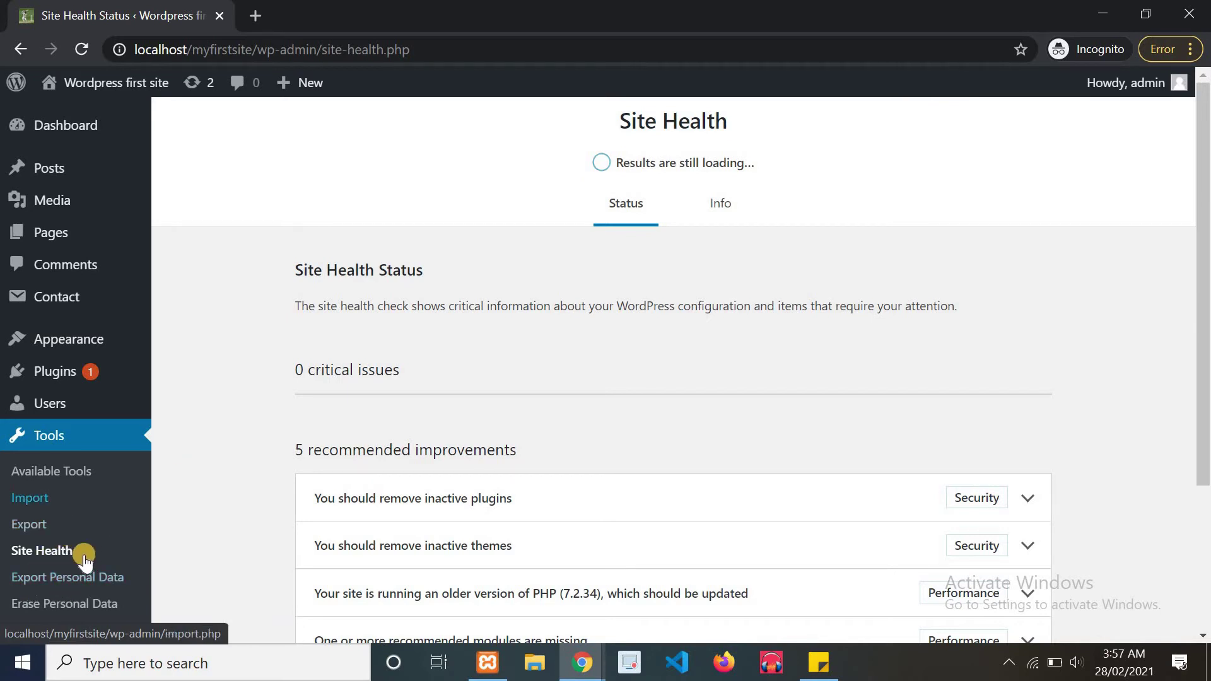
pyautogui.moveTo(1209, 240); pyautogui.dragTo(1210, 274)
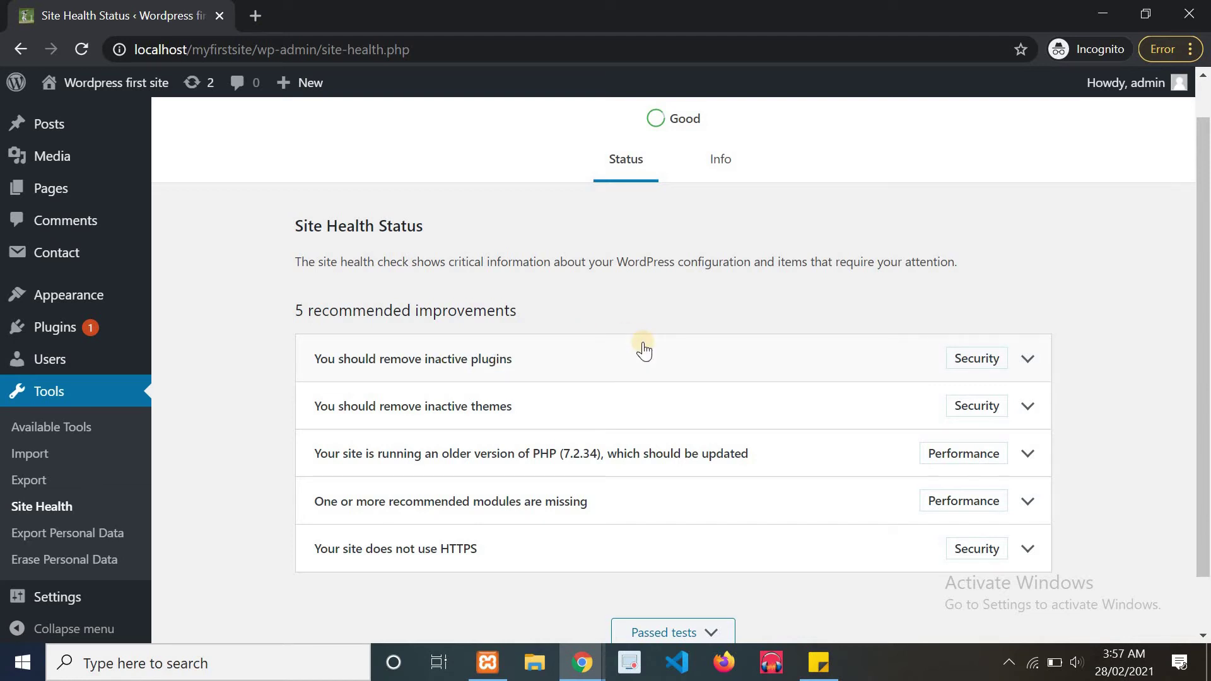
pyautogui.click(112, 535)
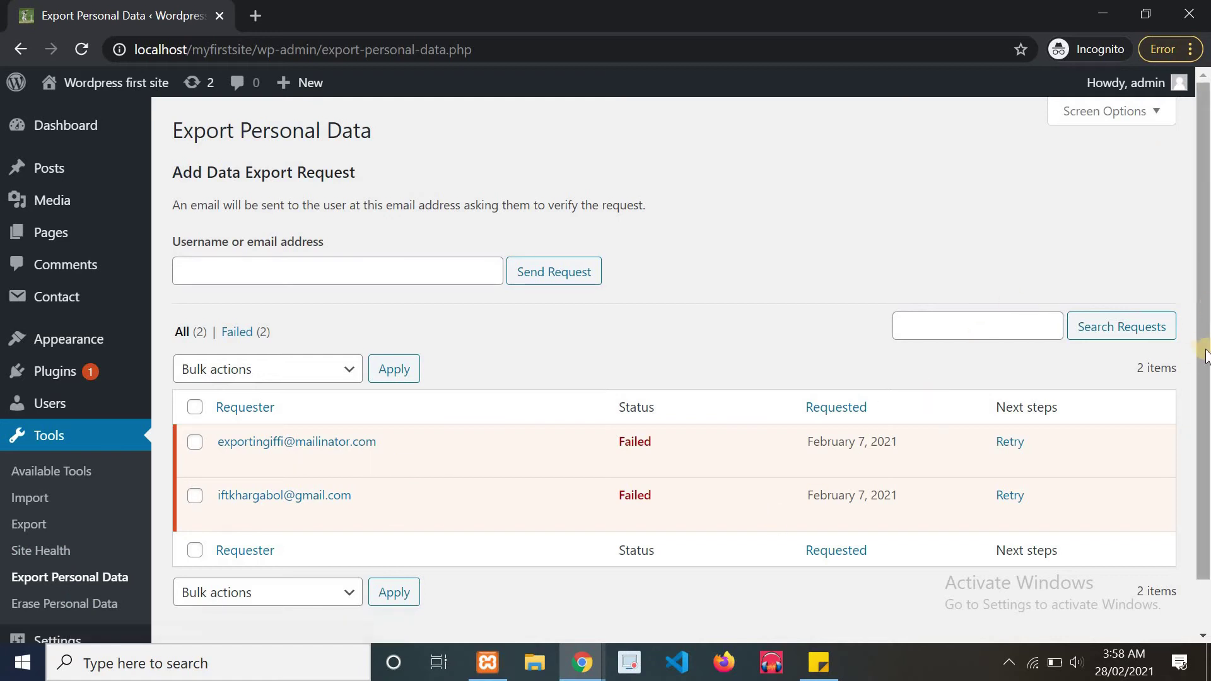
pyautogui.scroll(-1, 1205, 355)
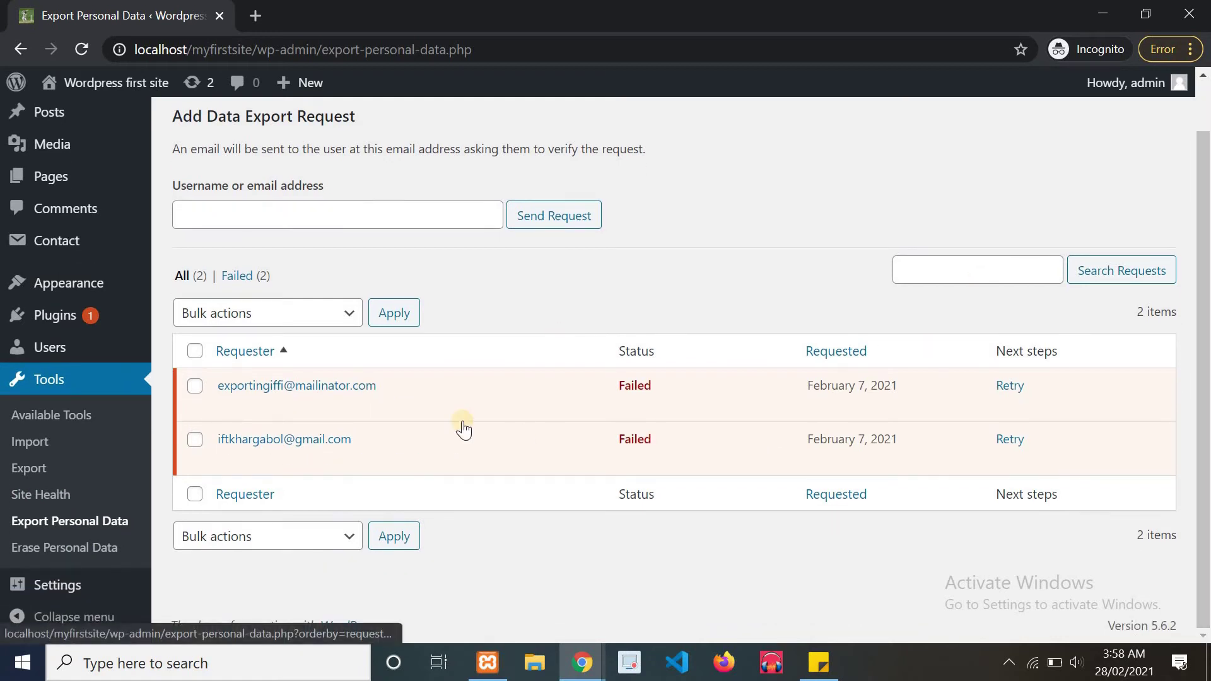
# Open the Erase Personal Data page and try sending an erasure request with the username or email field empty
pyautogui.click(60, 554)
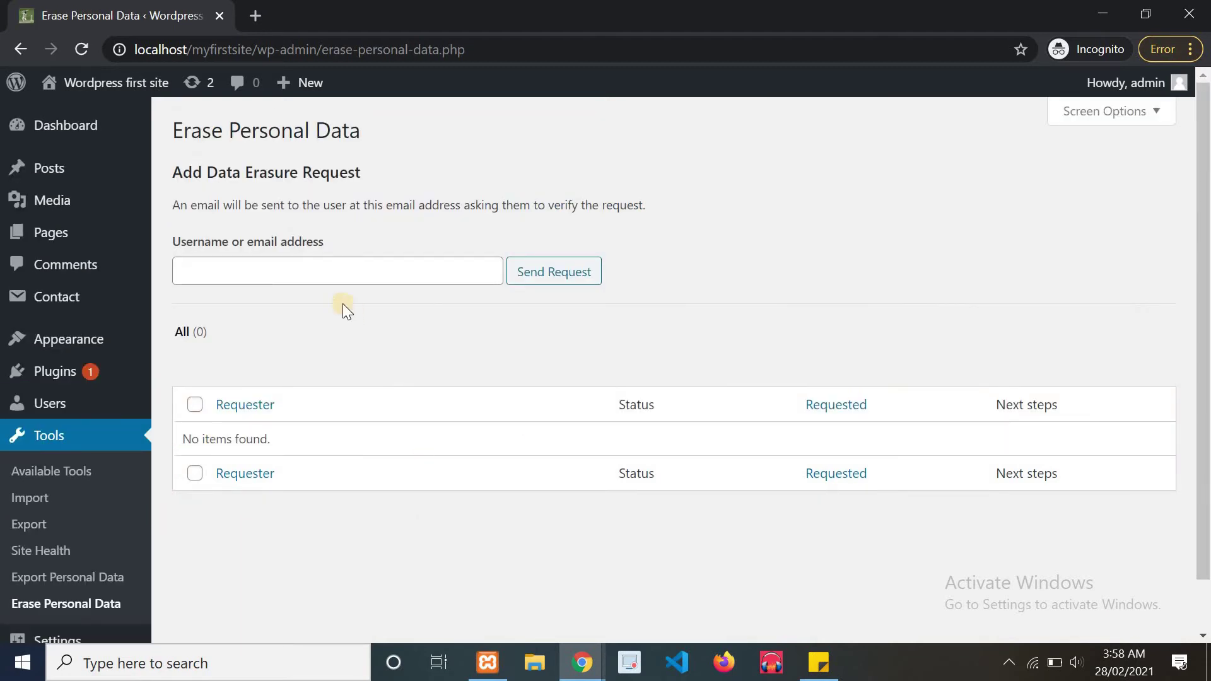
pyautogui.click(310, 269)
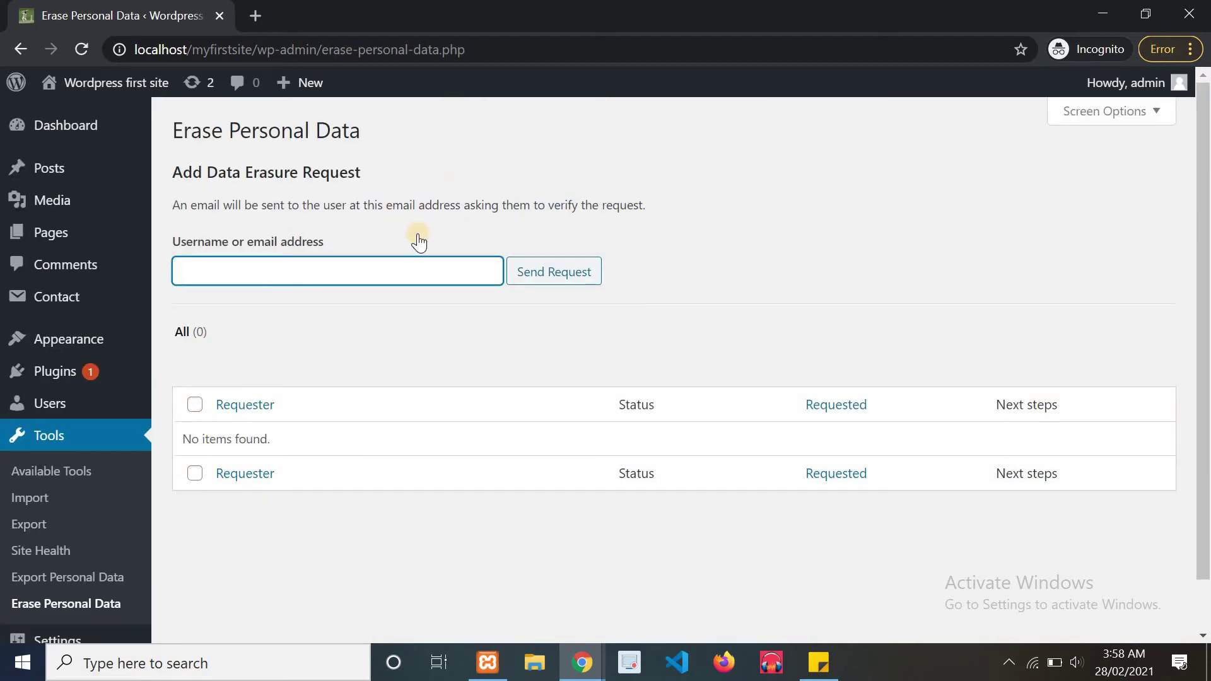
pyautogui.click(578, 271)
pyautogui.scroll(-1, 1205, 334)
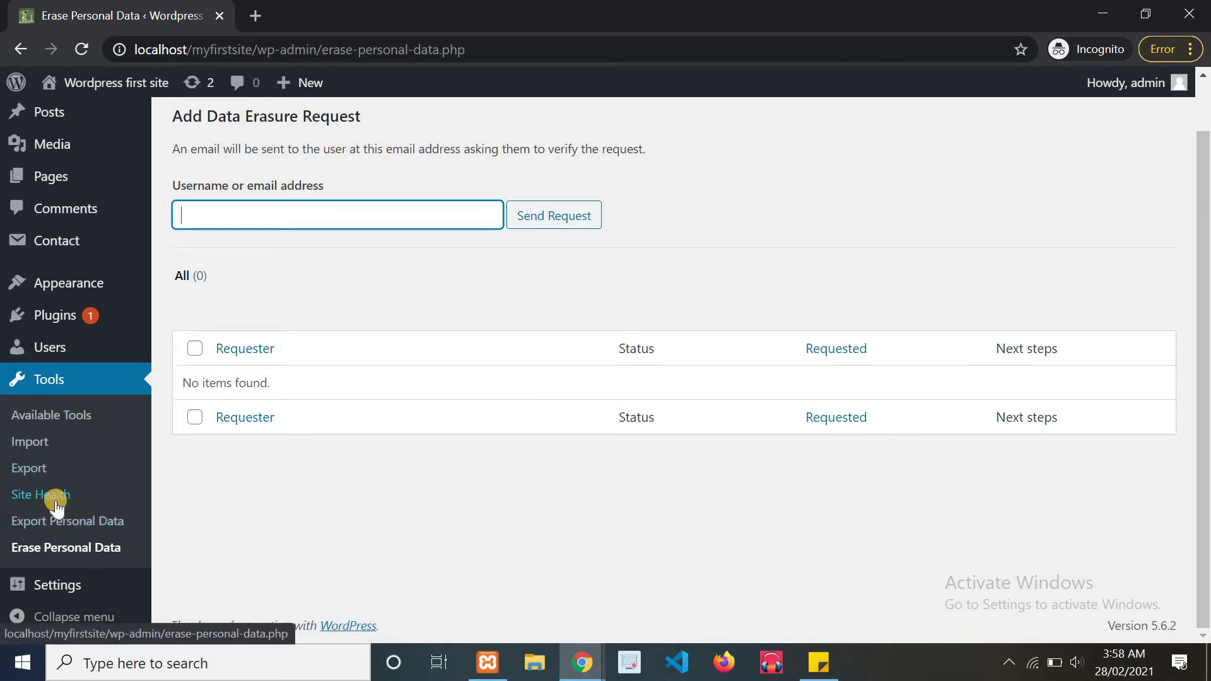
# Reopen the content Export page and look over the available content types
pyautogui.click(29, 470)
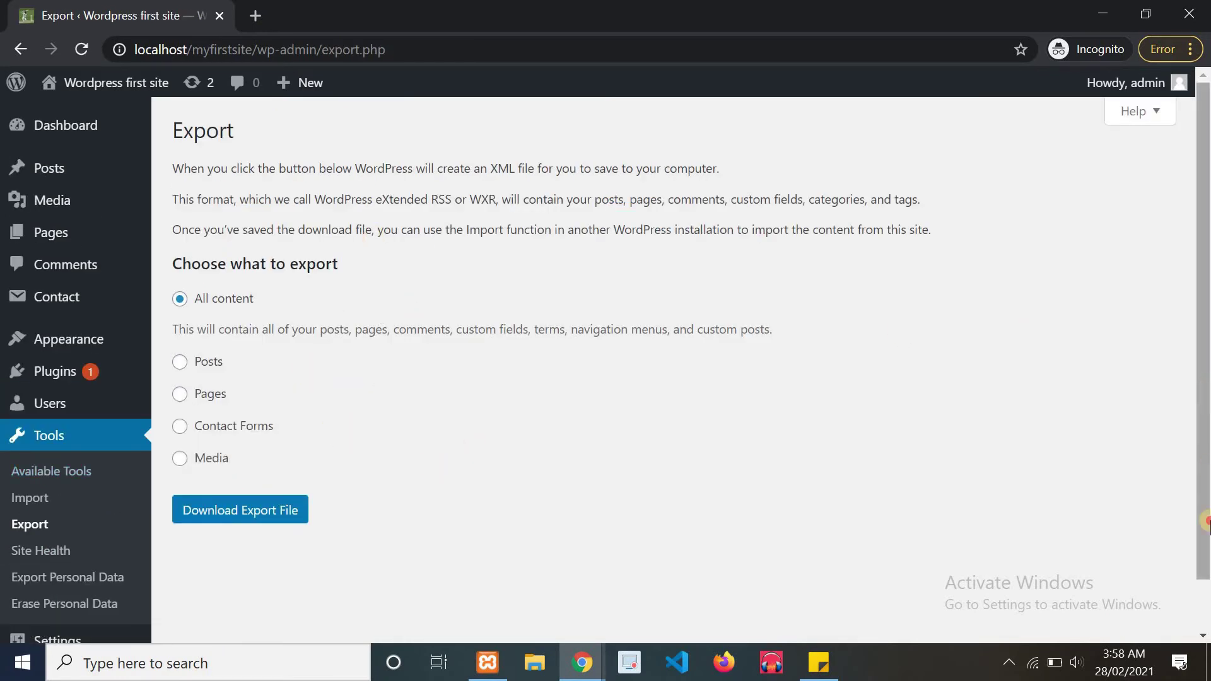
pyautogui.scroll(-2, 1091, 317)
pyautogui.moveTo(45, 600)
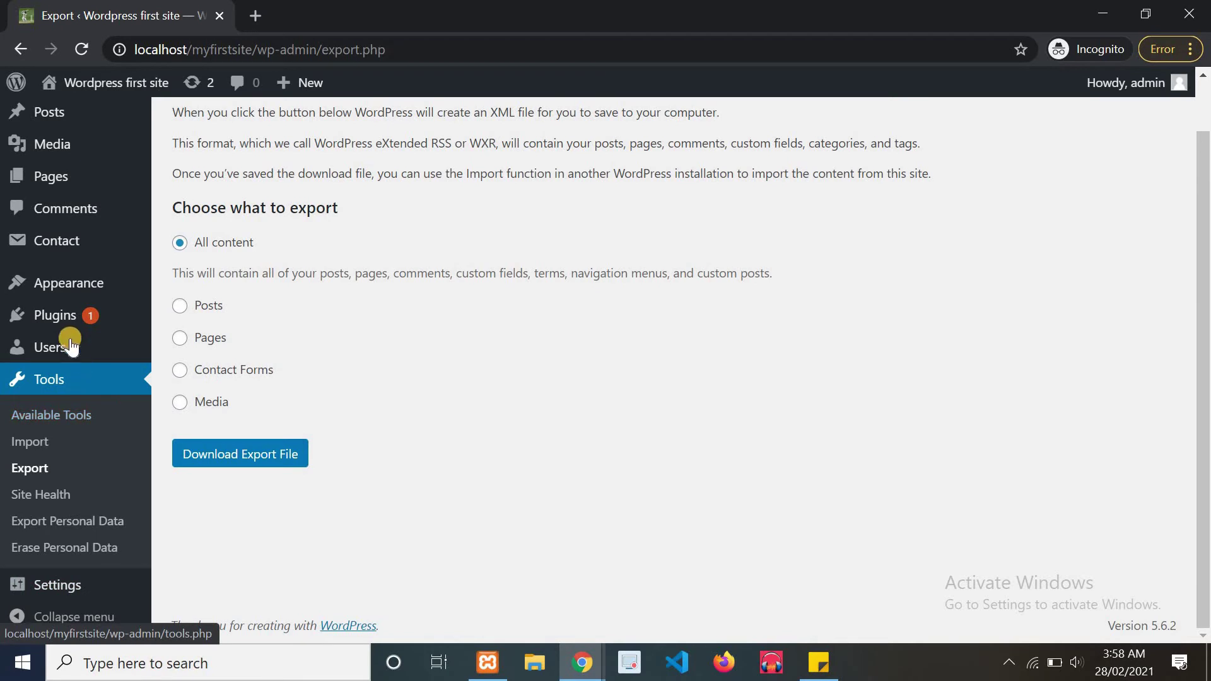
# Open the site's General settings page
pyautogui.moveTo(82, 314)
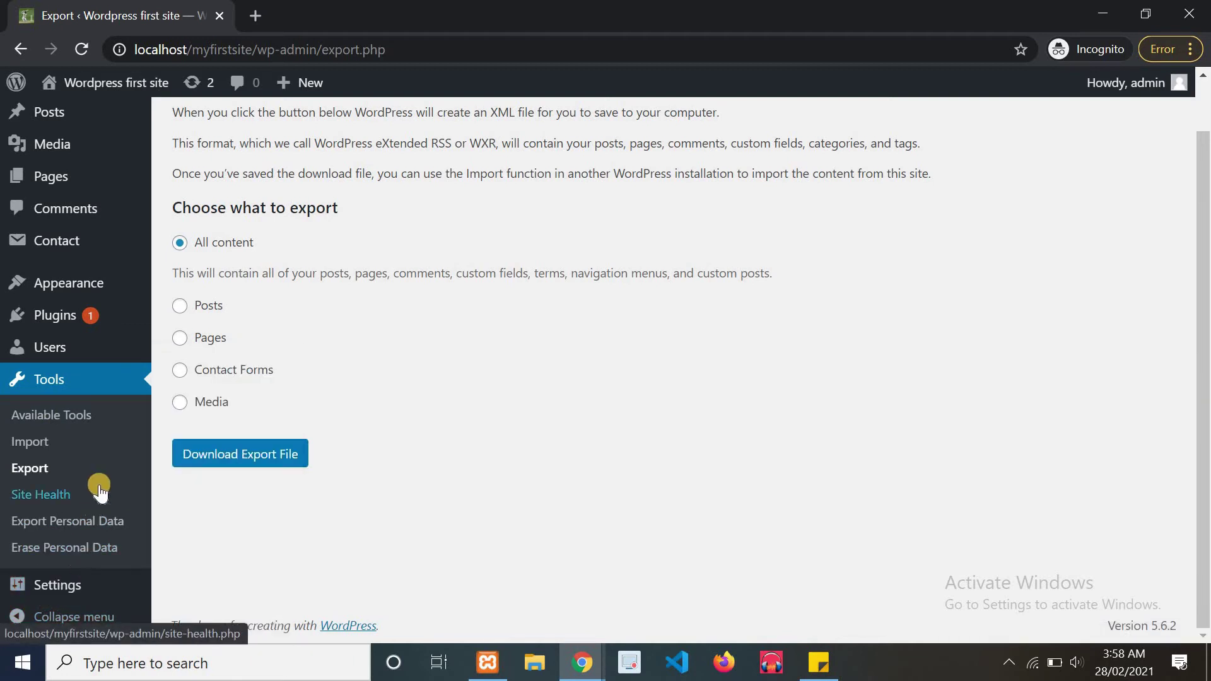
pyautogui.moveTo(145, 320)
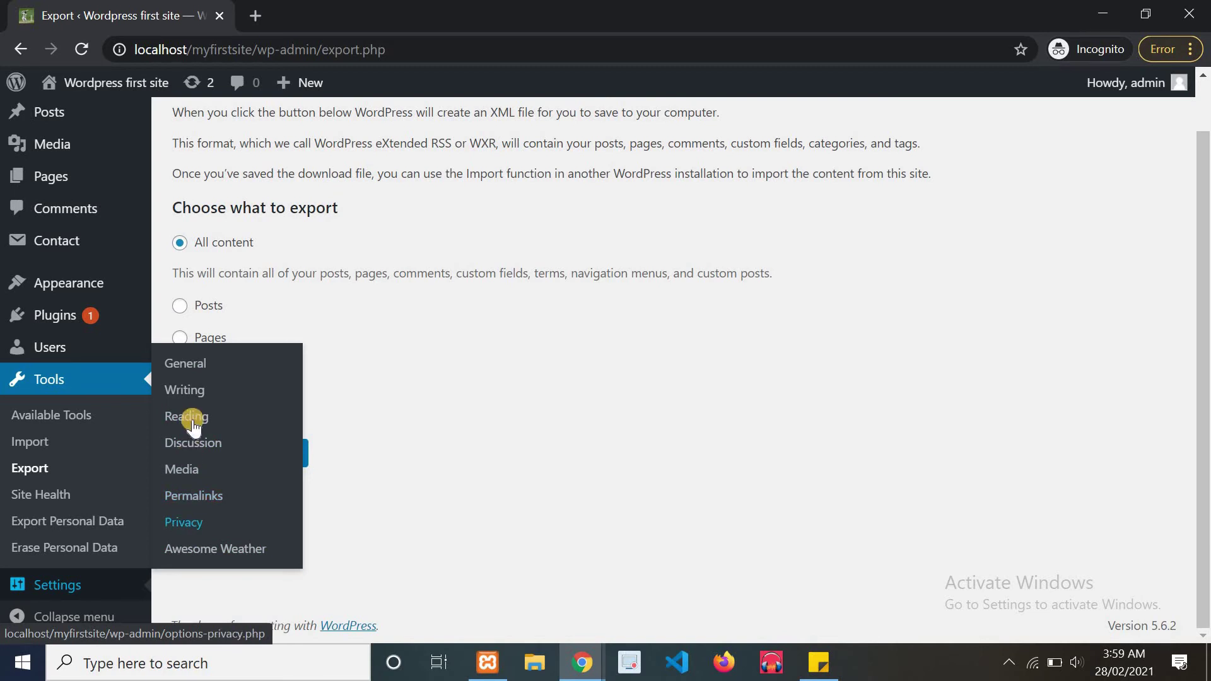
pyautogui.click(188, 366)
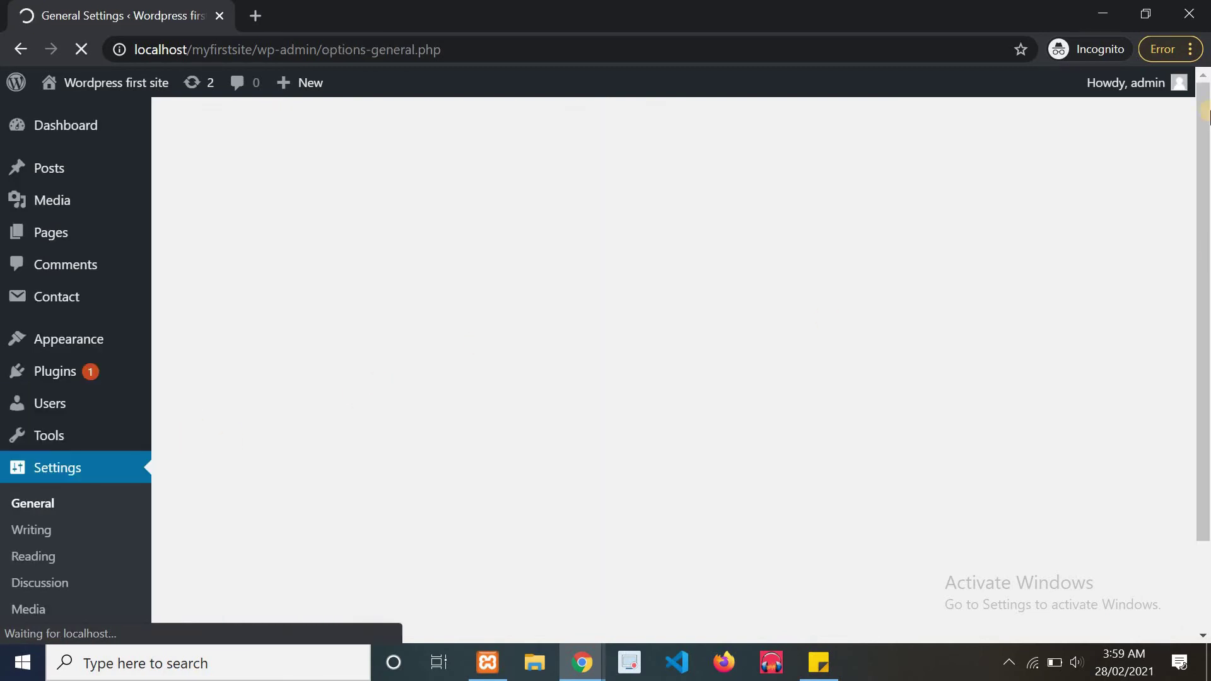
# Look over the General settings for membership, default role, language, timezone, date and time formats, and week start
pyautogui.moveTo(1204, 101); pyautogui.dragTo(1204, 160)
pyautogui.scroll(-4, 435, 199)
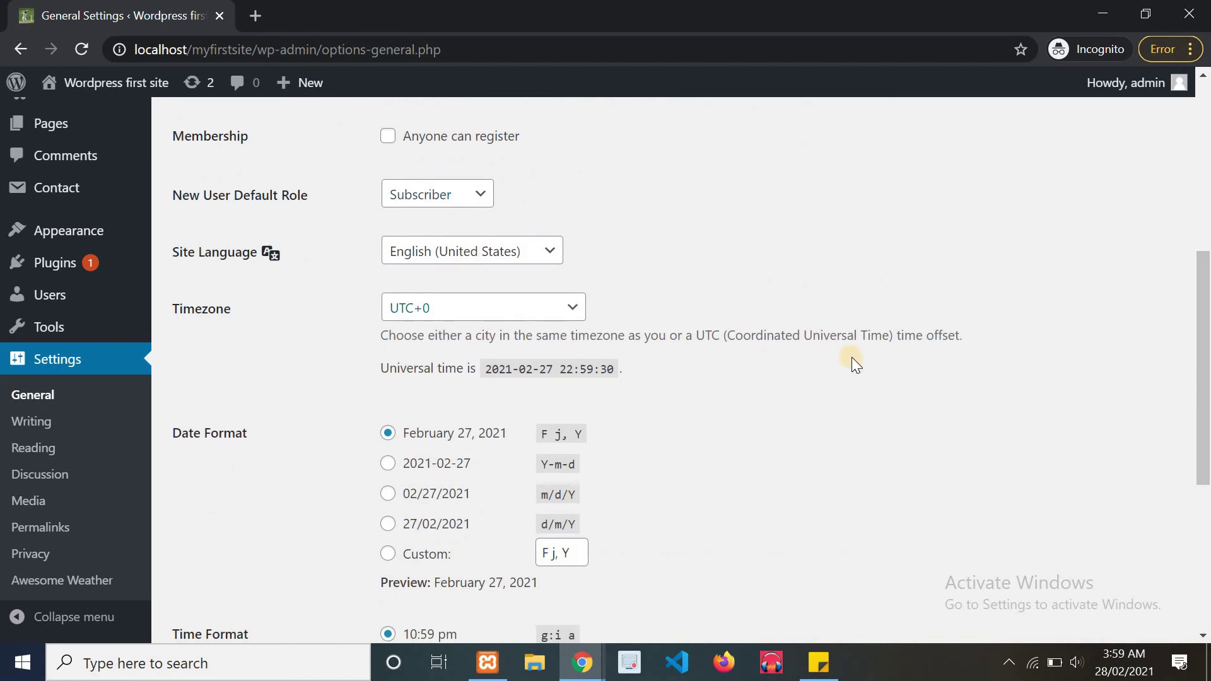
pyautogui.moveTo(1207, 360); pyautogui.dragTo(1177, 316)
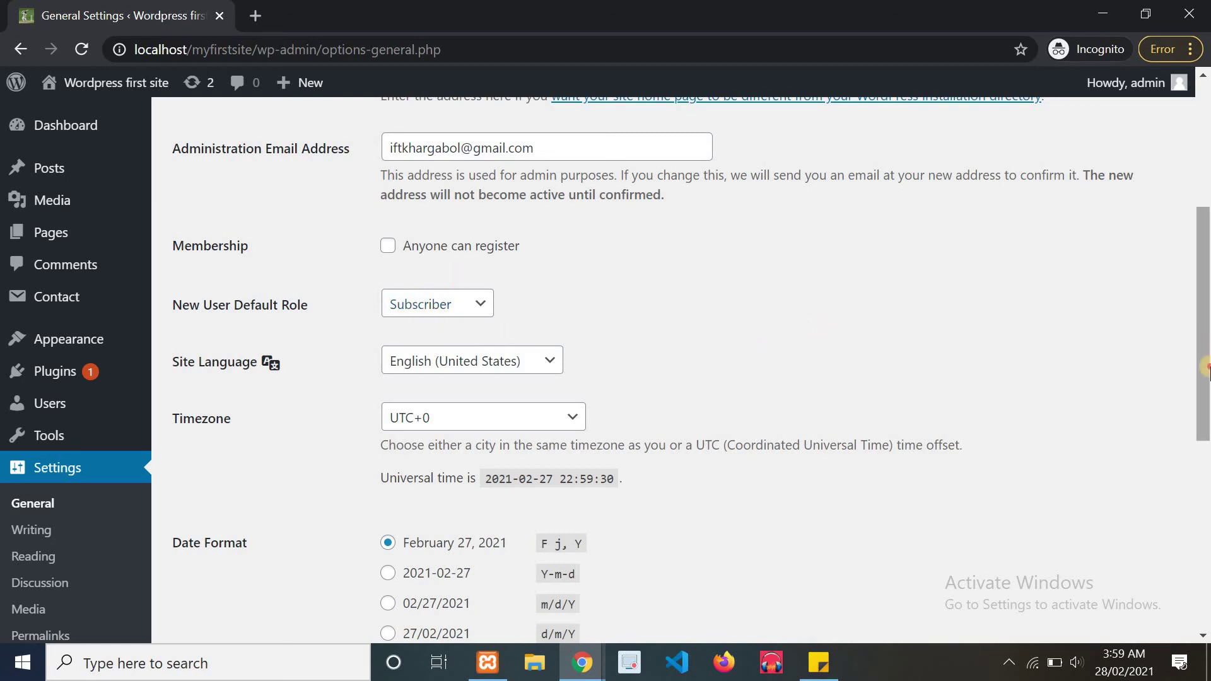
pyautogui.moveTo(1204, 392); pyautogui.dragTo(1204, 579)
pyautogui.moveTo(1158, 364); pyautogui.dragTo(1206, 552)
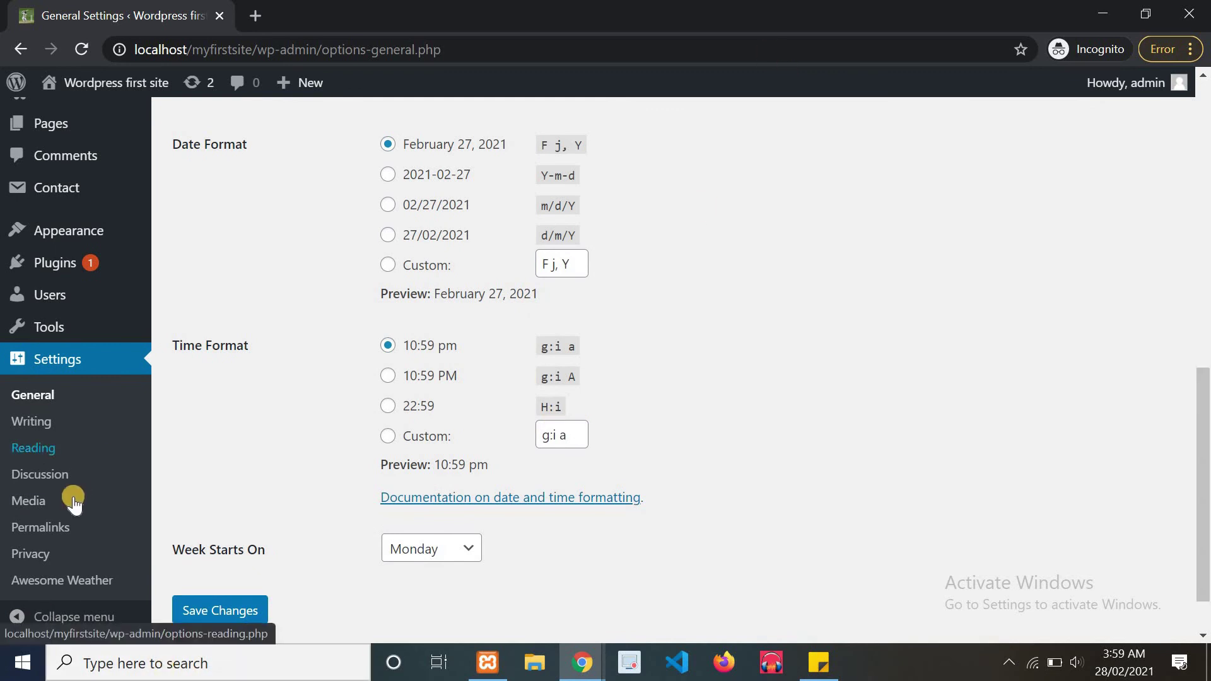
# Open the Permalink settings, choose the Post name URL structure and save the changes
pyautogui.click(47, 527)
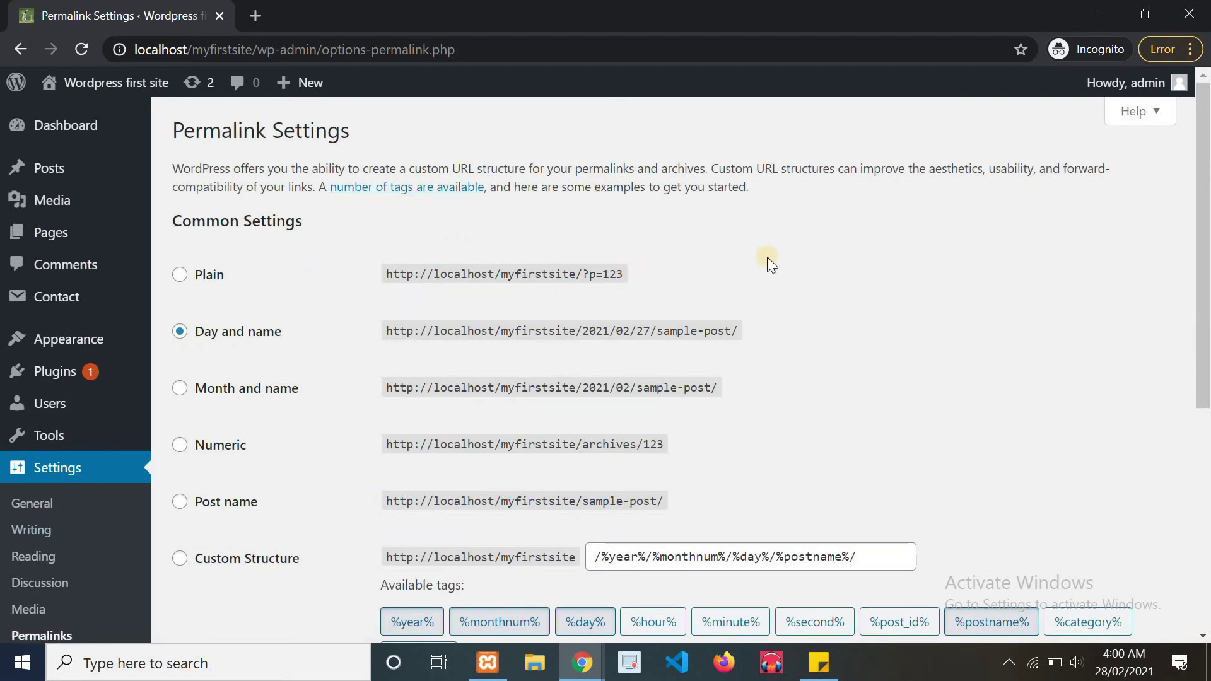
pyautogui.scroll(-2, 369, 359)
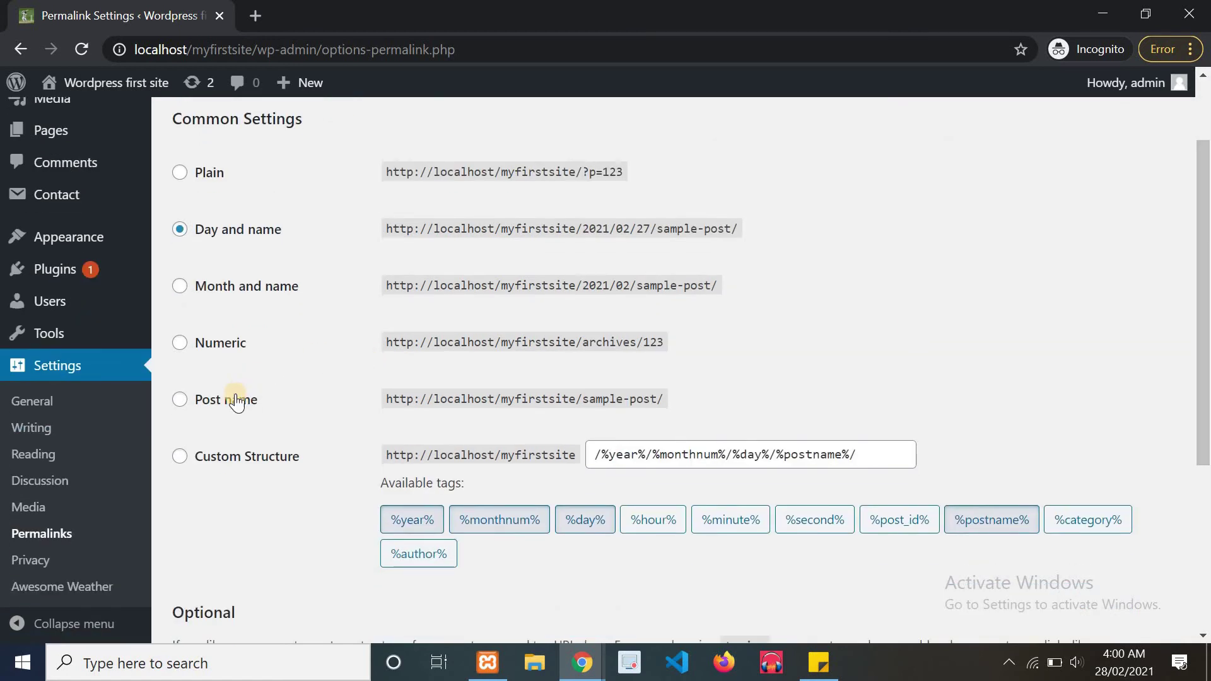
pyautogui.click(237, 399)
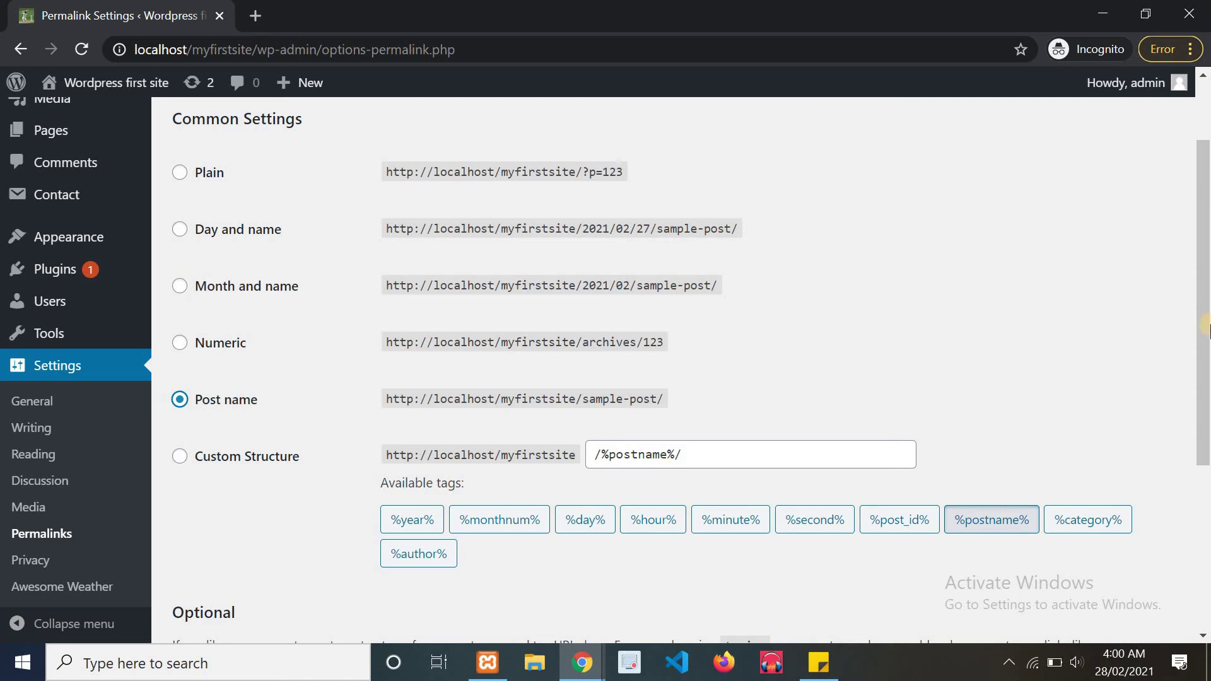
pyautogui.scroll(-4, 228, 411)
pyautogui.click(240, 541)
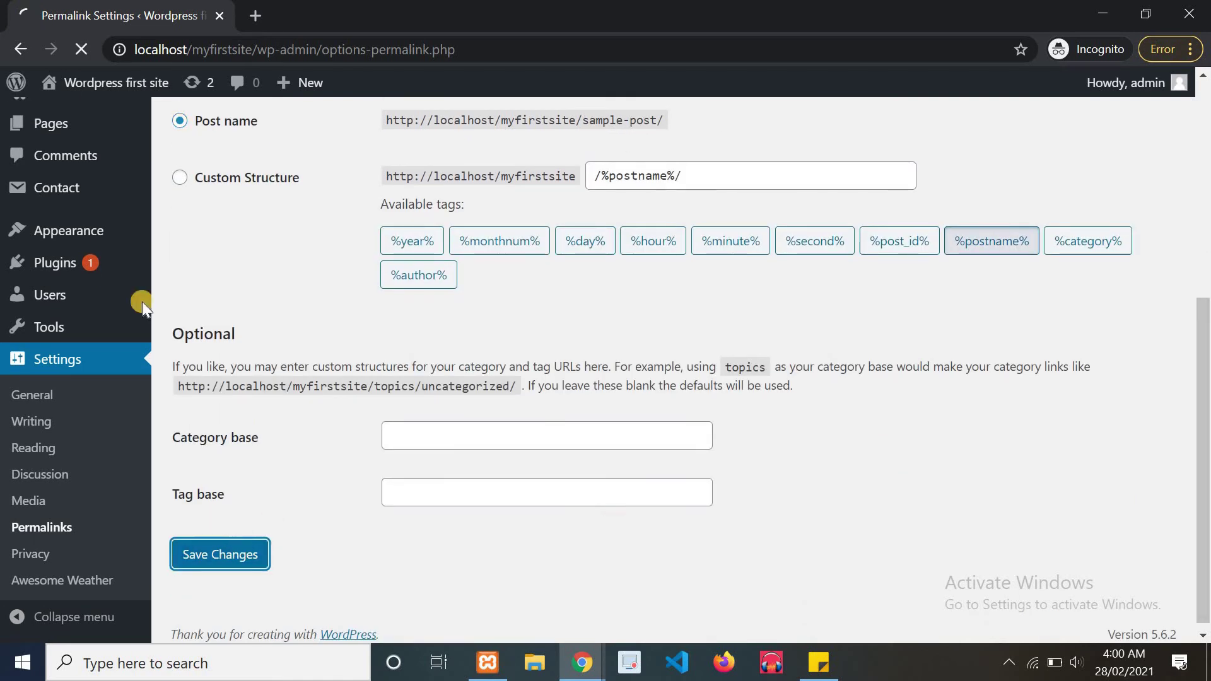
pyautogui.moveTo(66, 94)
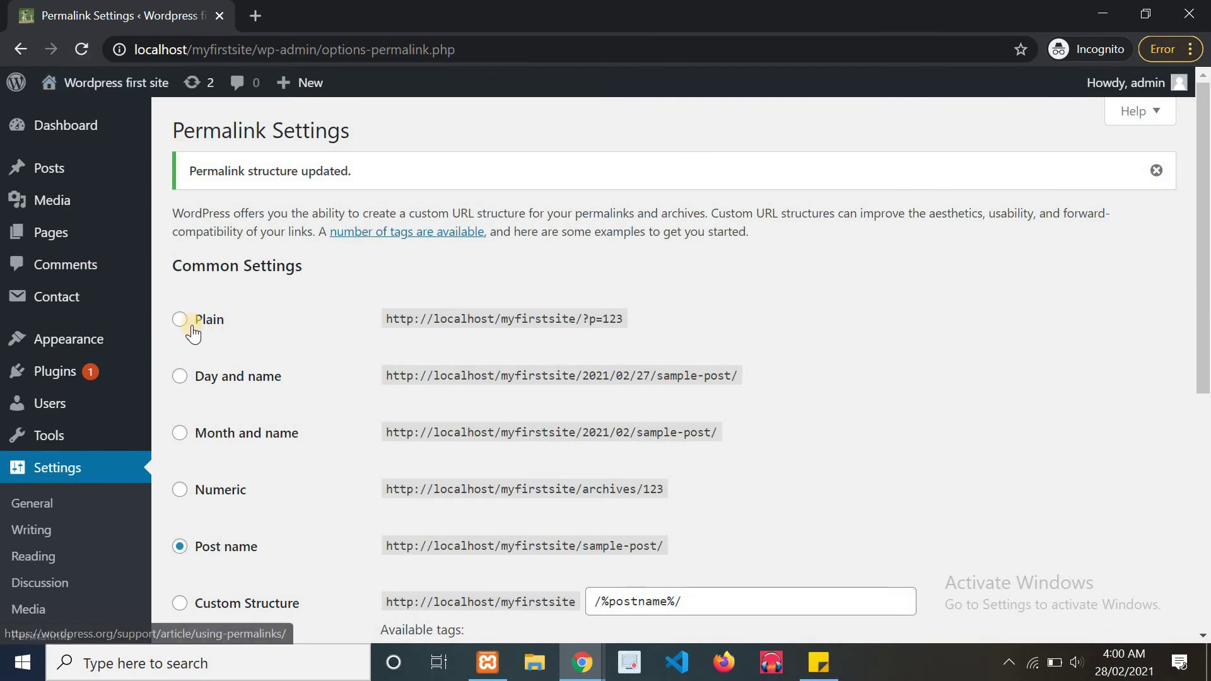
# Try the Plain, Day and name, and Numeric permalink structures and compare their sample URLs, including Month and name
pyautogui.click(183, 322)
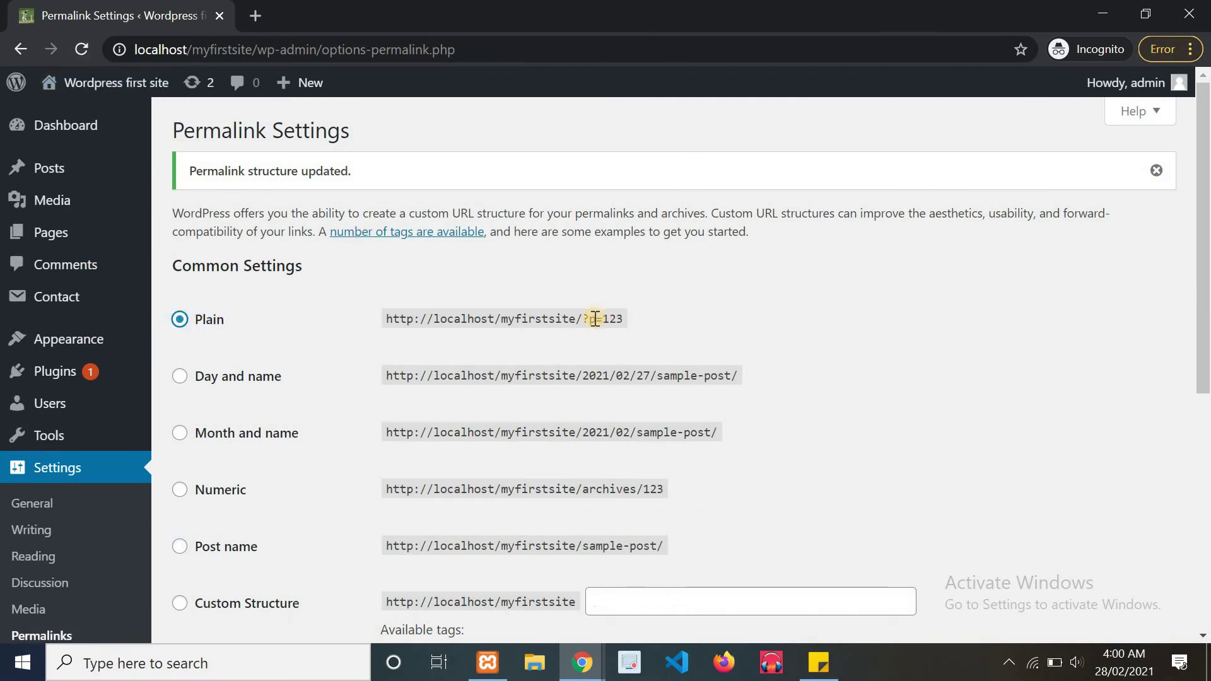
pyautogui.doubleClick(622, 319)
pyautogui.click(614, 319)
pyautogui.click(272, 381)
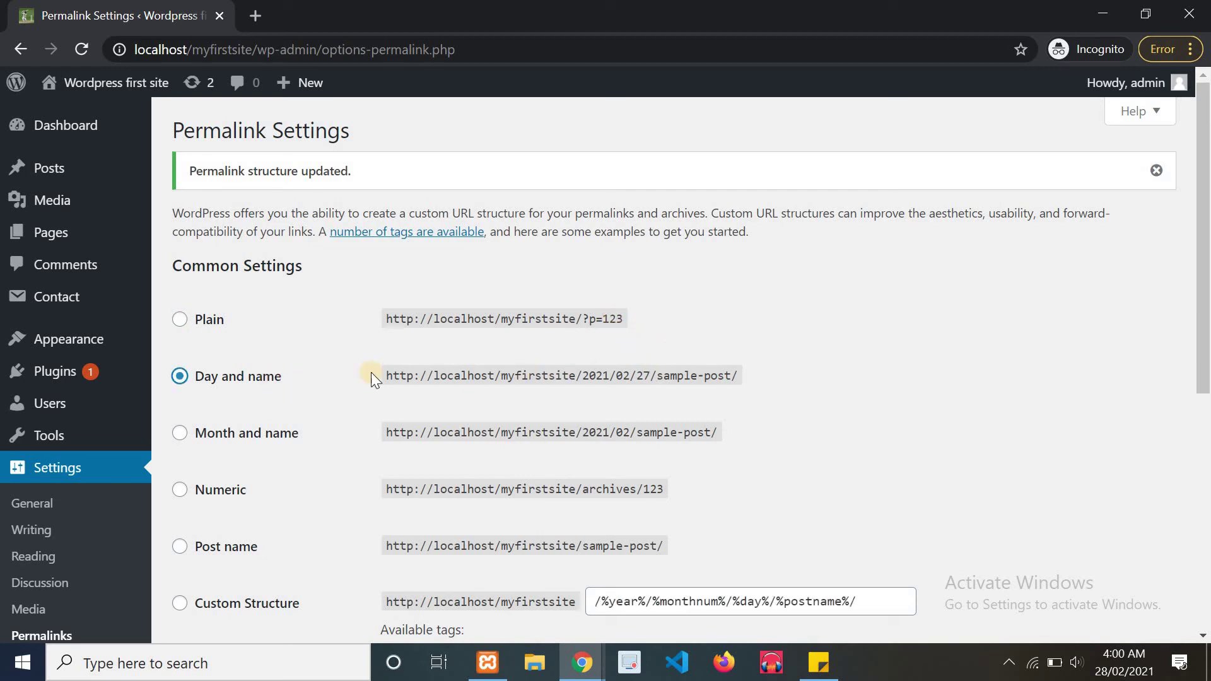
pyautogui.moveTo(579, 379); pyautogui.dragTo(721, 385)
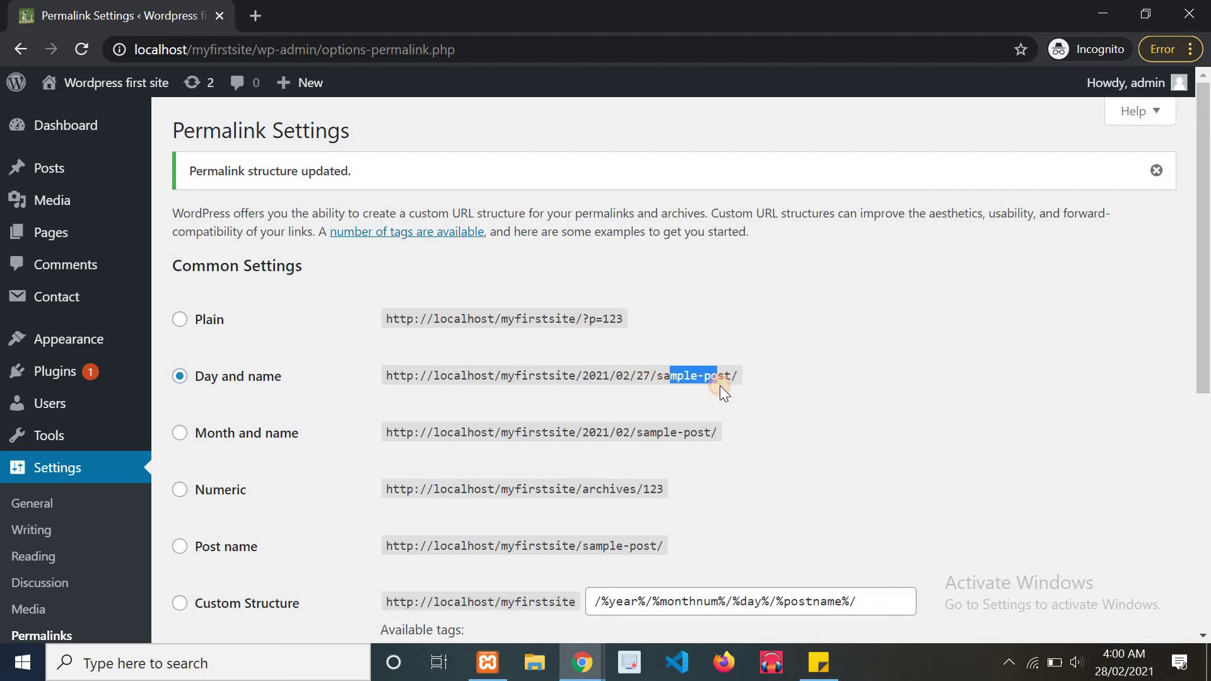
pyautogui.click(286, 422)
pyautogui.moveTo(596, 436); pyautogui.dragTo(656, 435)
pyautogui.click(608, 463)
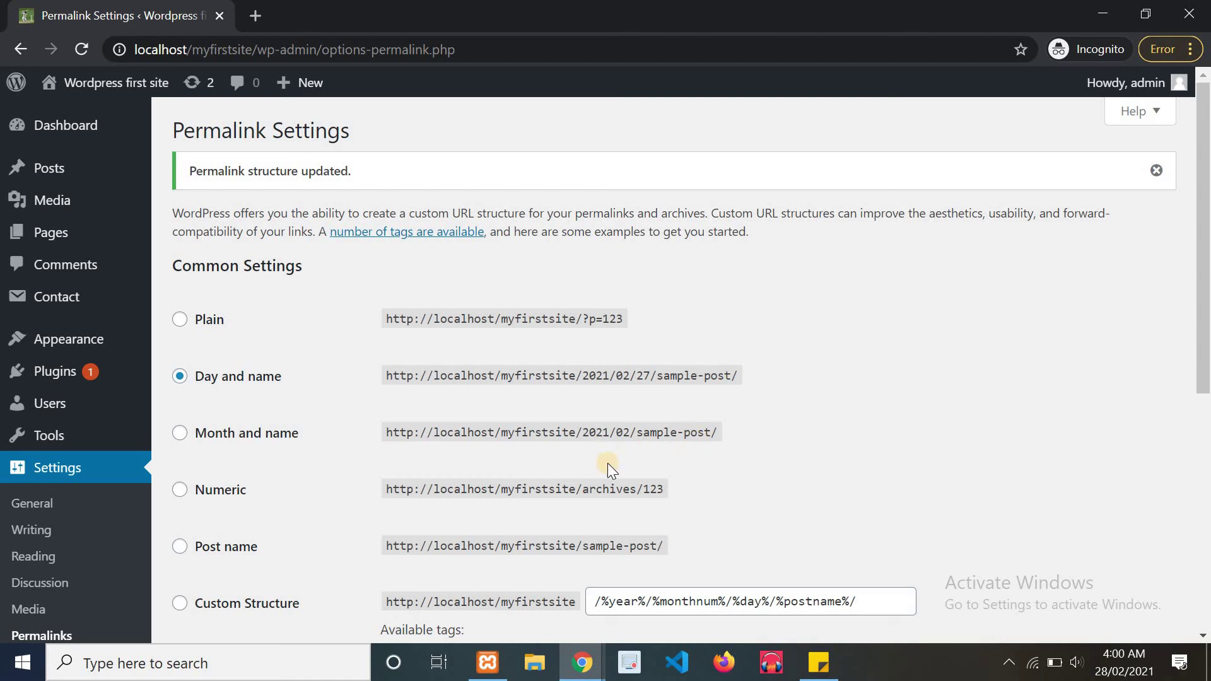
pyautogui.click(227, 490)
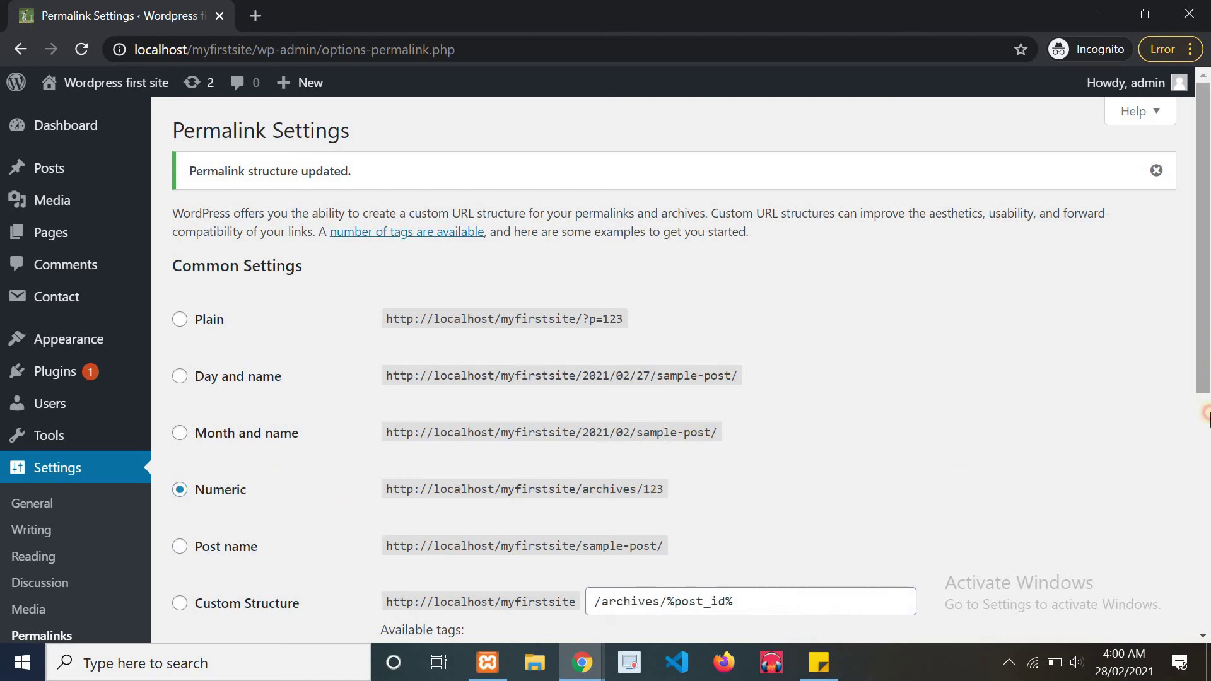
pyautogui.scroll(-2, 1205, 413)
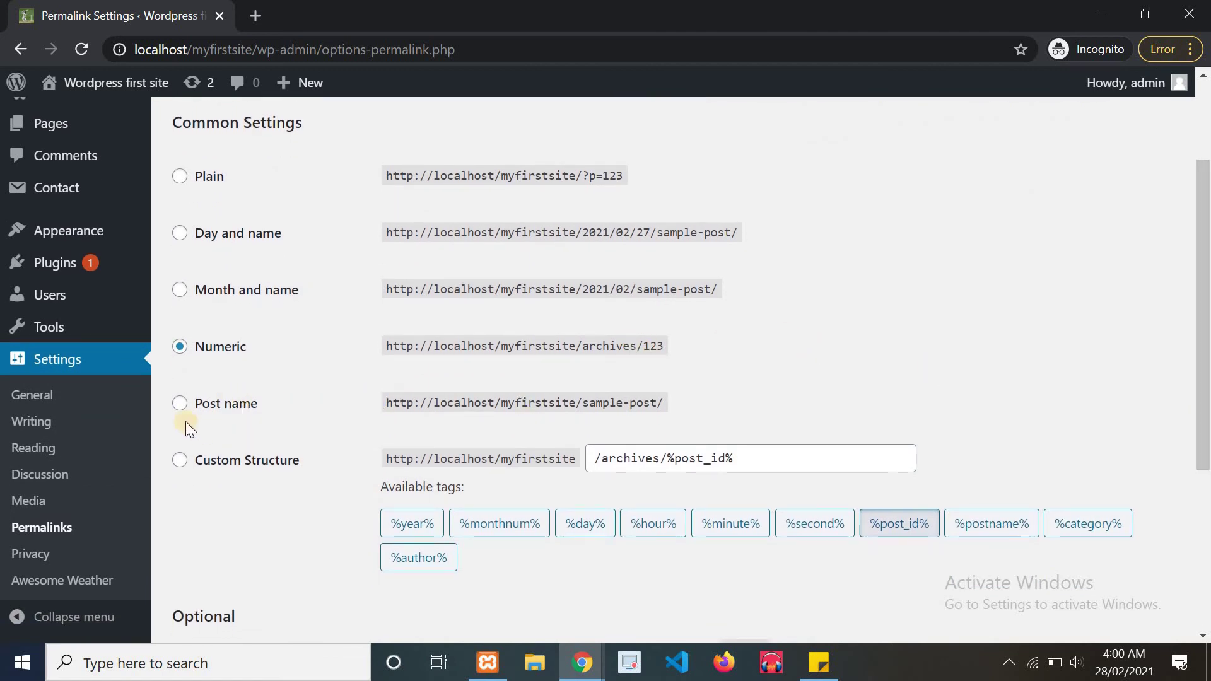
# Set the permalink structure back to Post name, examine the parts of its sample URL, and save the changes
pyautogui.click(232, 409)
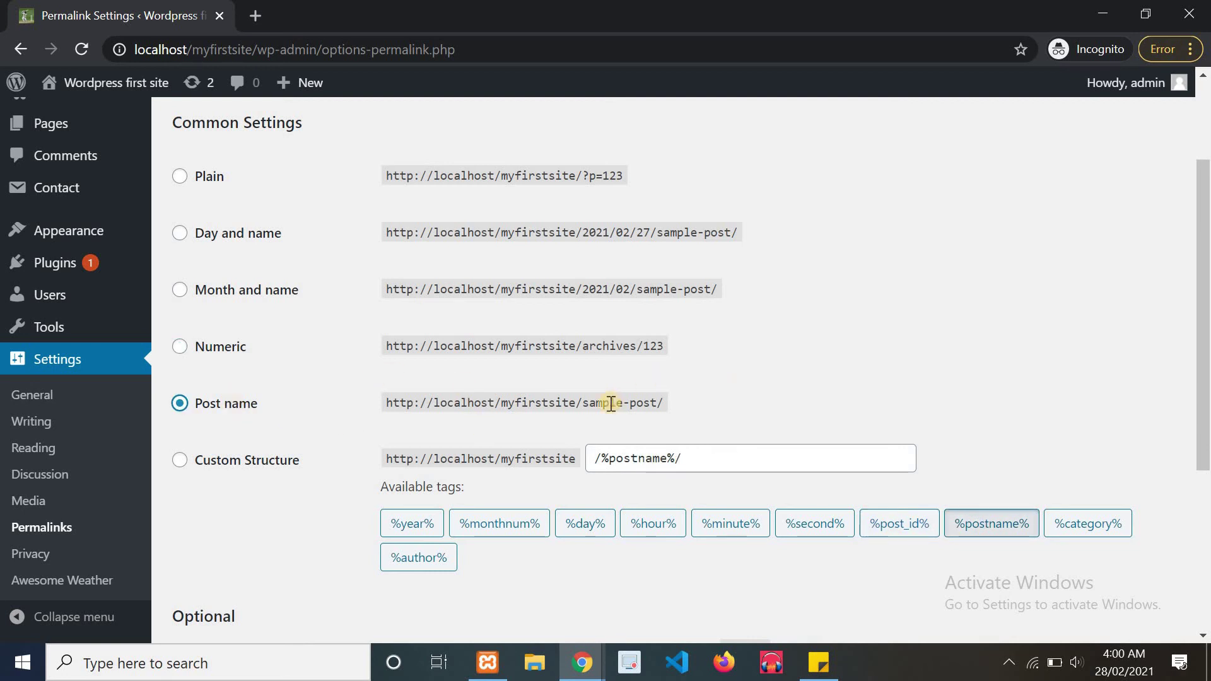
pyautogui.doubleClick(532, 406)
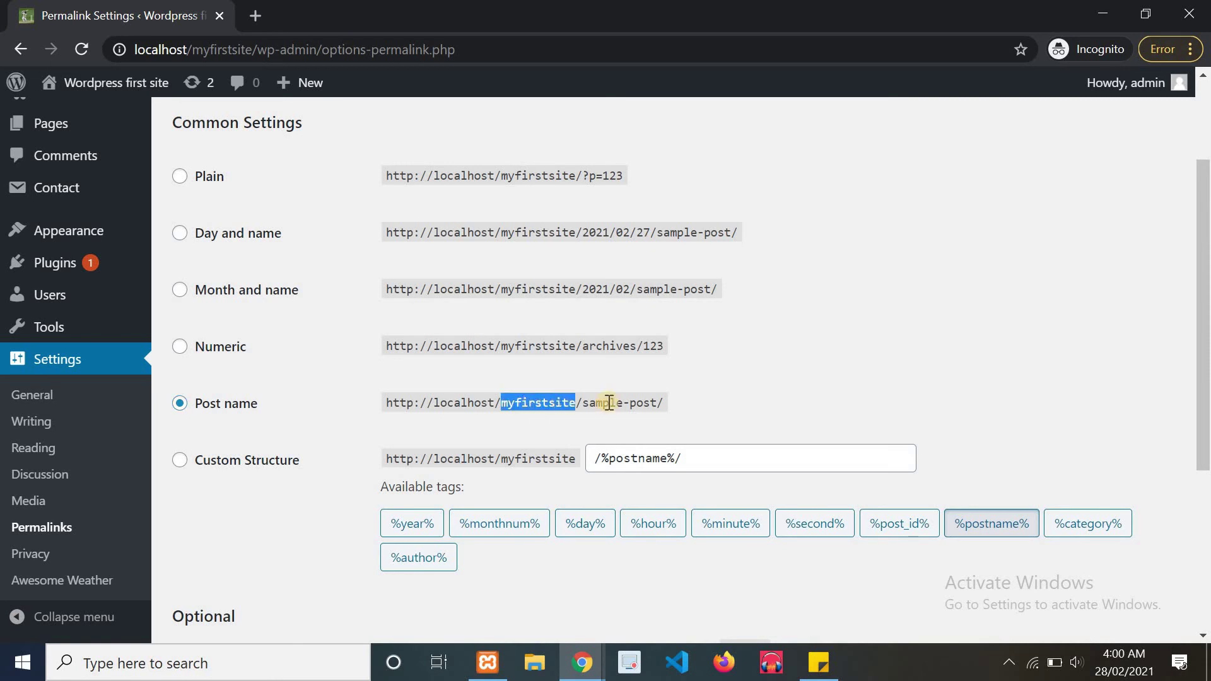
pyautogui.doubleClick(615, 403)
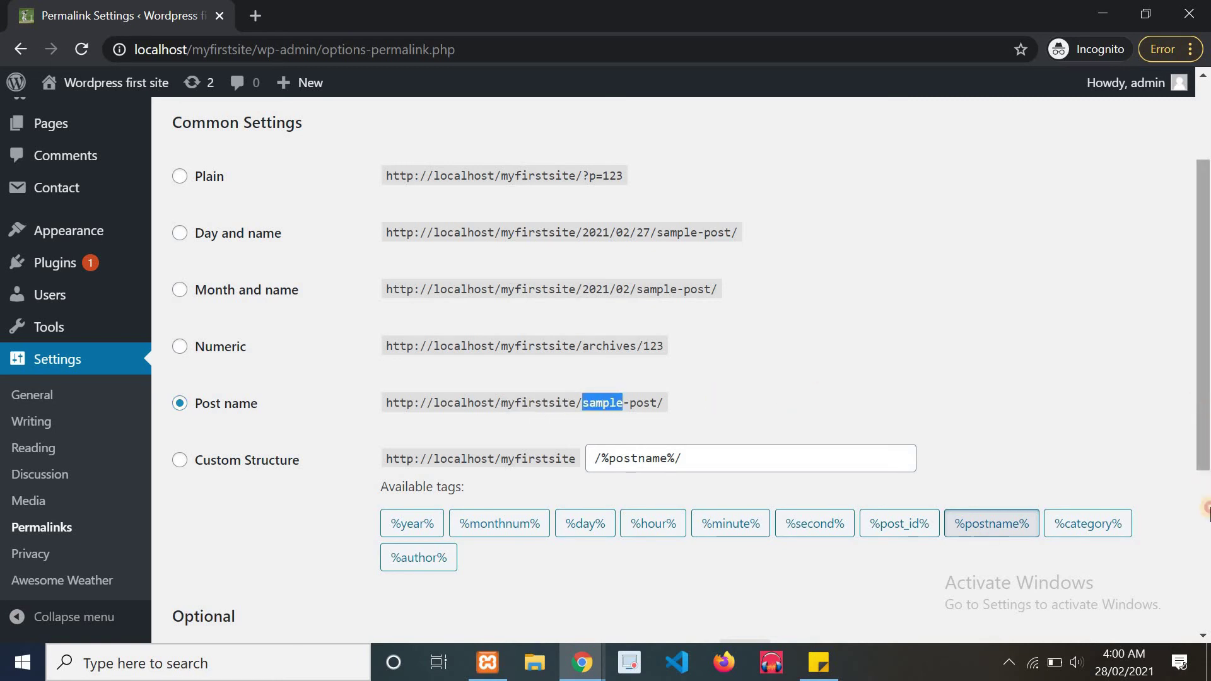
pyautogui.moveTo(1203, 400); pyautogui.dragTo(1203, 559)
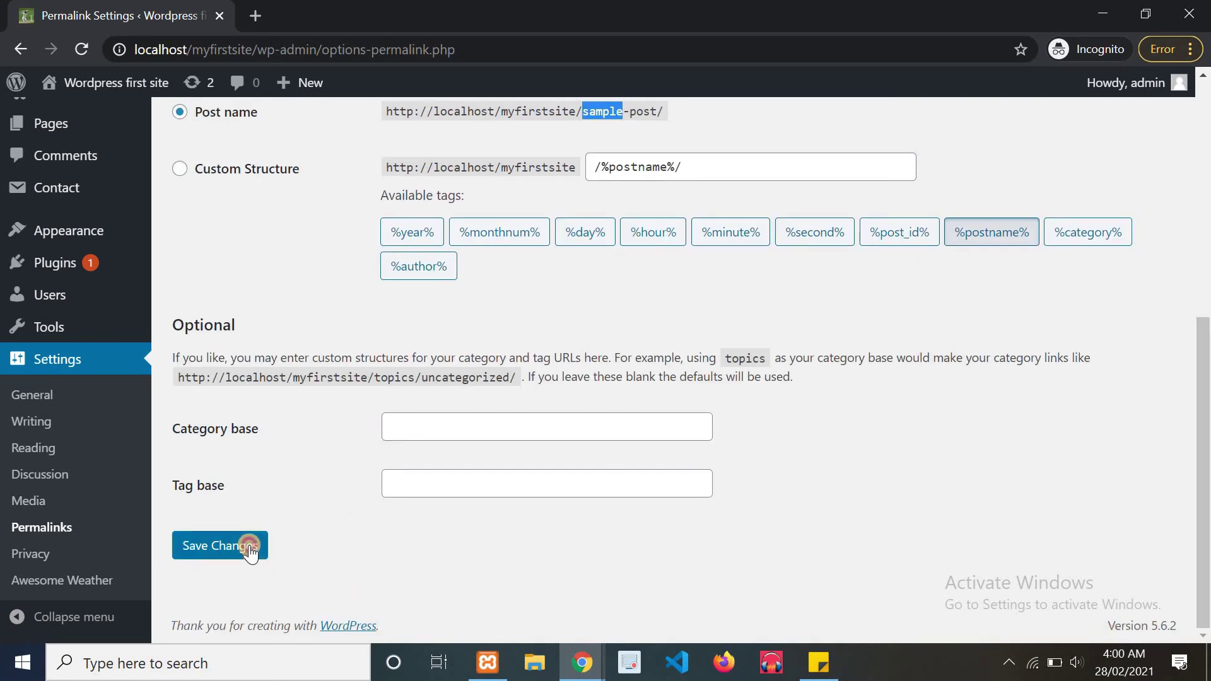
pyautogui.click(249, 546)
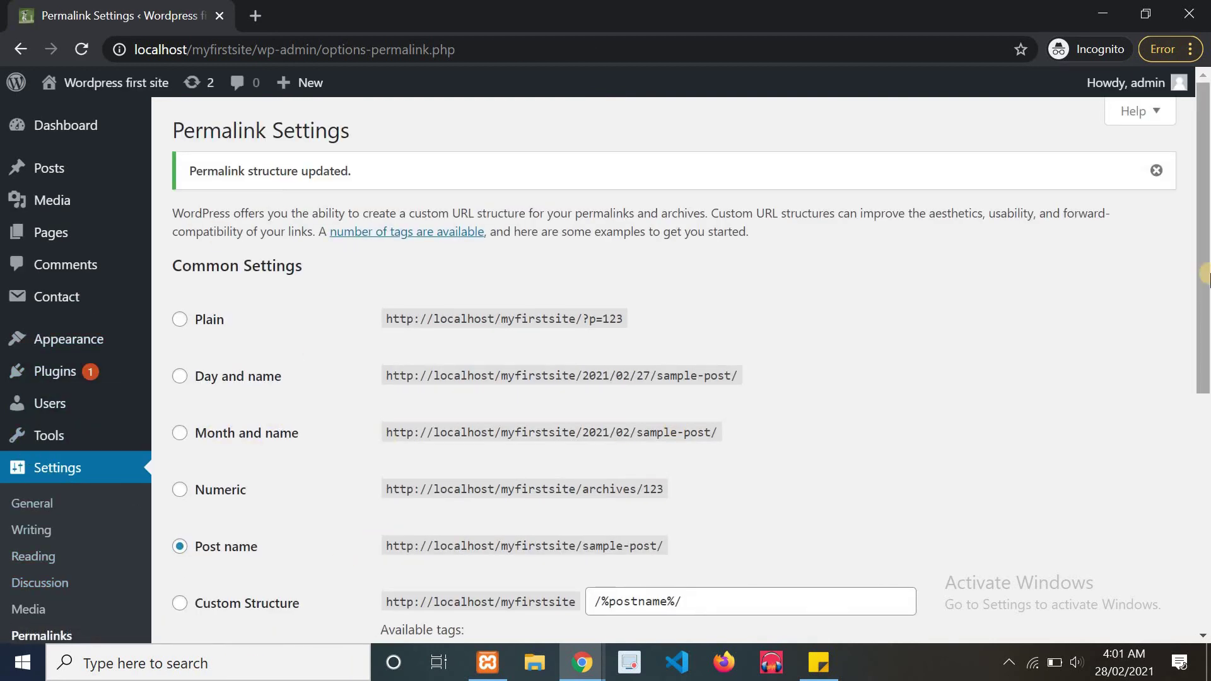
# Switch the permalink structure to Numeric and save the changes
pyautogui.scroll(-3, 4, 399)
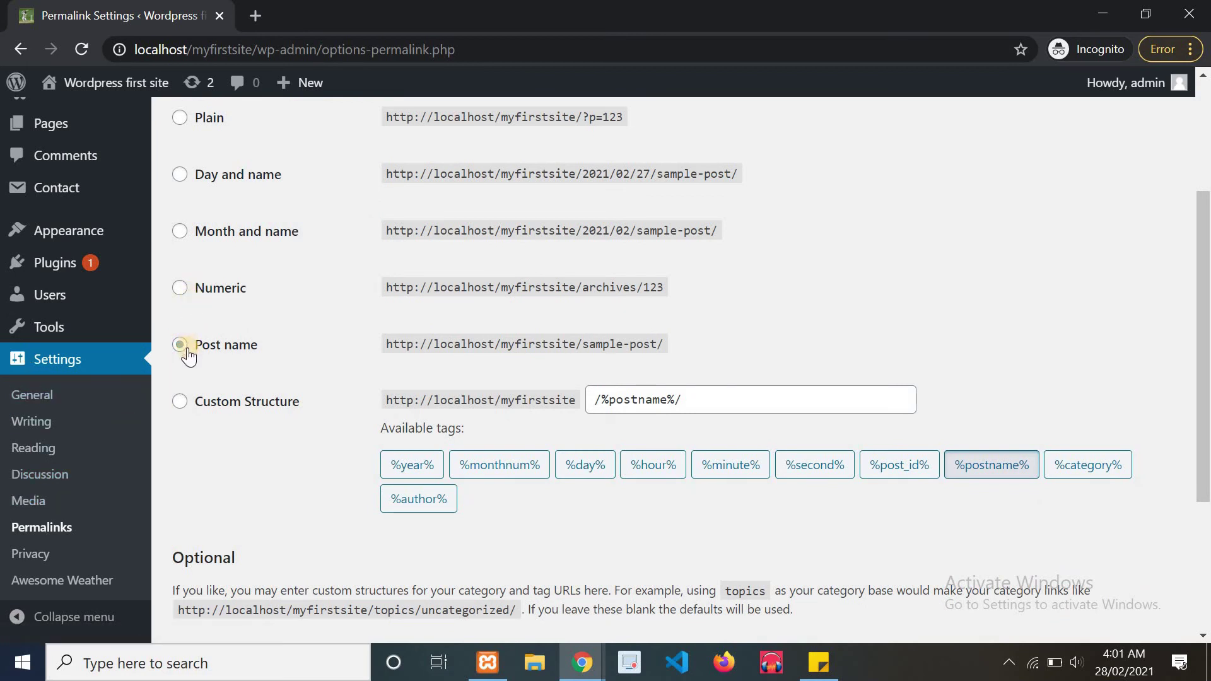
pyautogui.click(183, 345)
pyautogui.click(180, 289)
pyautogui.scroll(-3, 246, 492)
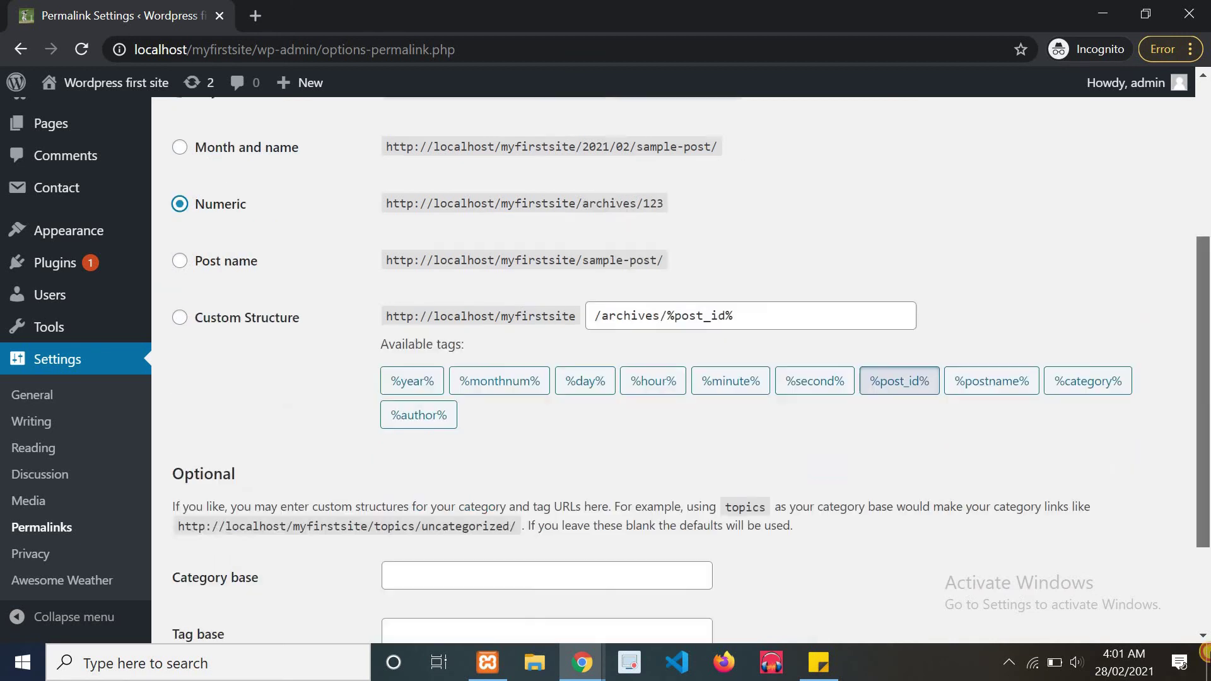
pyautogui.click(223, 558)
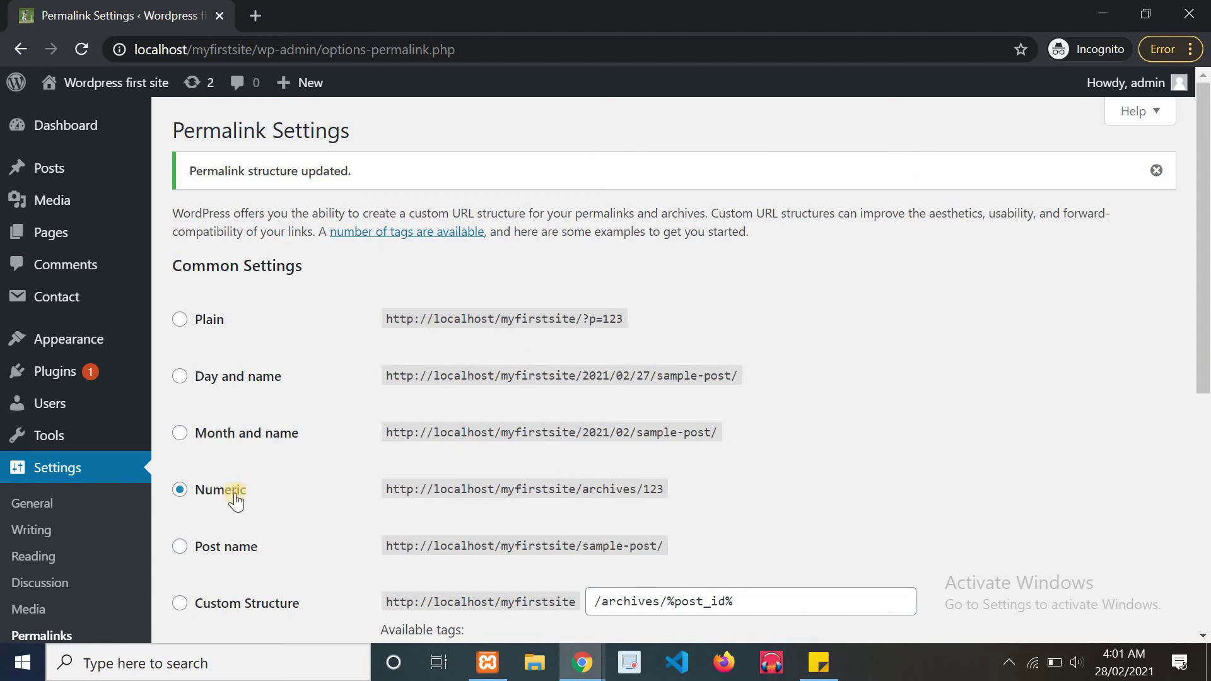
# Restore the Post name permalink structure and save the changes
pyautogui.click(201, 548)
pyautogui.scroll(-6, 309, 580)
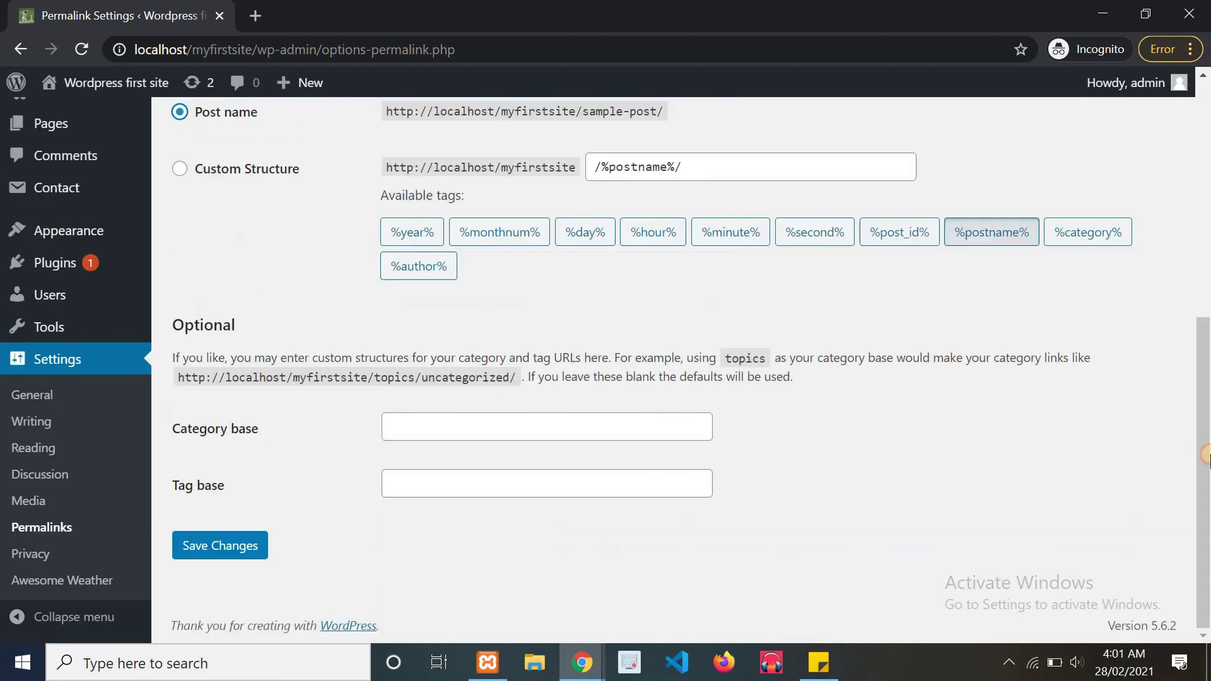
pyautogui.click(230, 544)
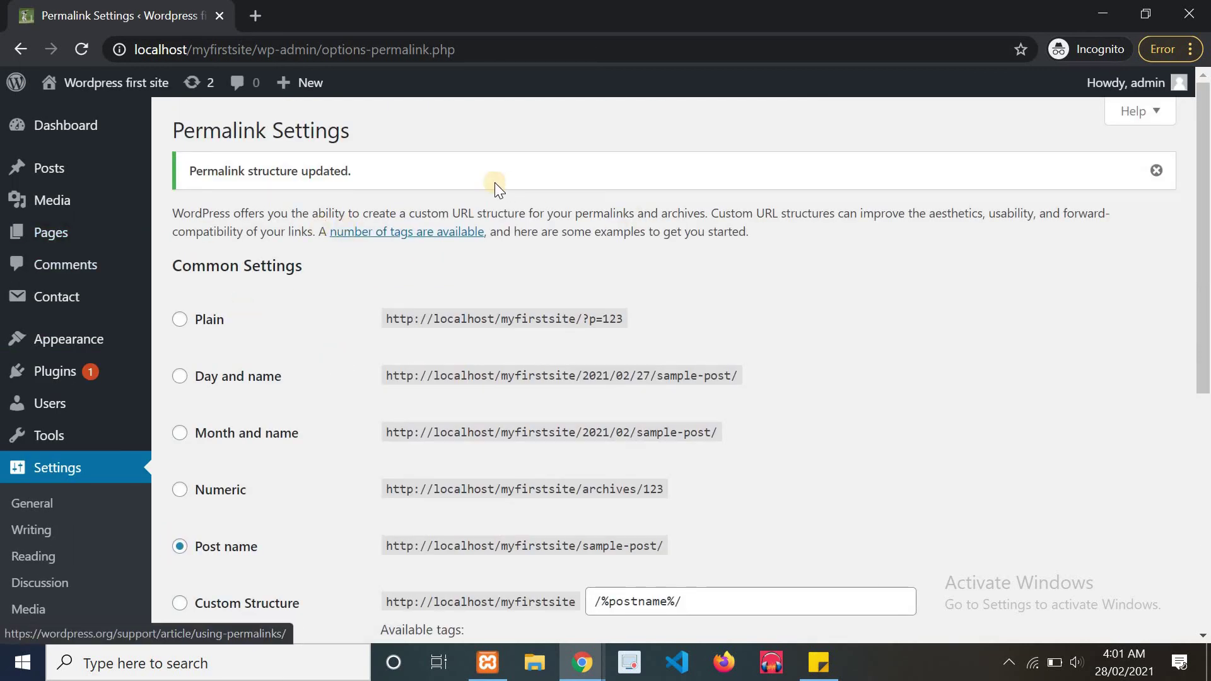
pyautogui.moveTo(1206, 264); pyautogui.dragTo(1206, 495)
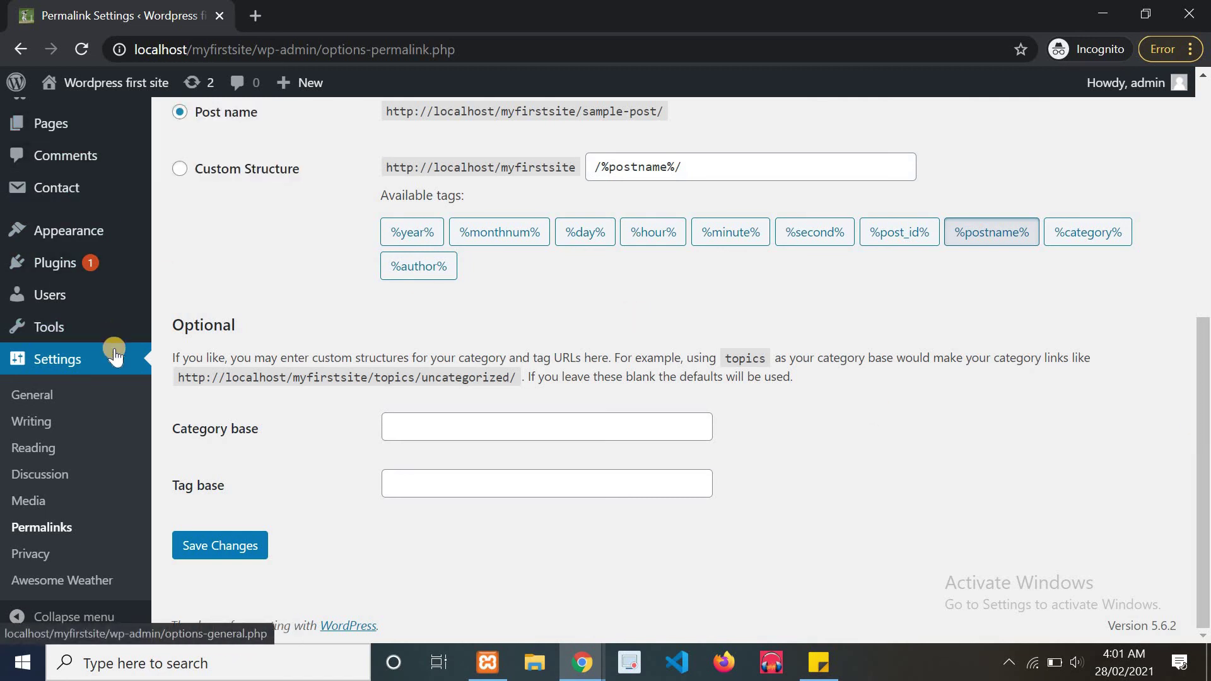
pyautogui.scroll(4, 1204, 407)
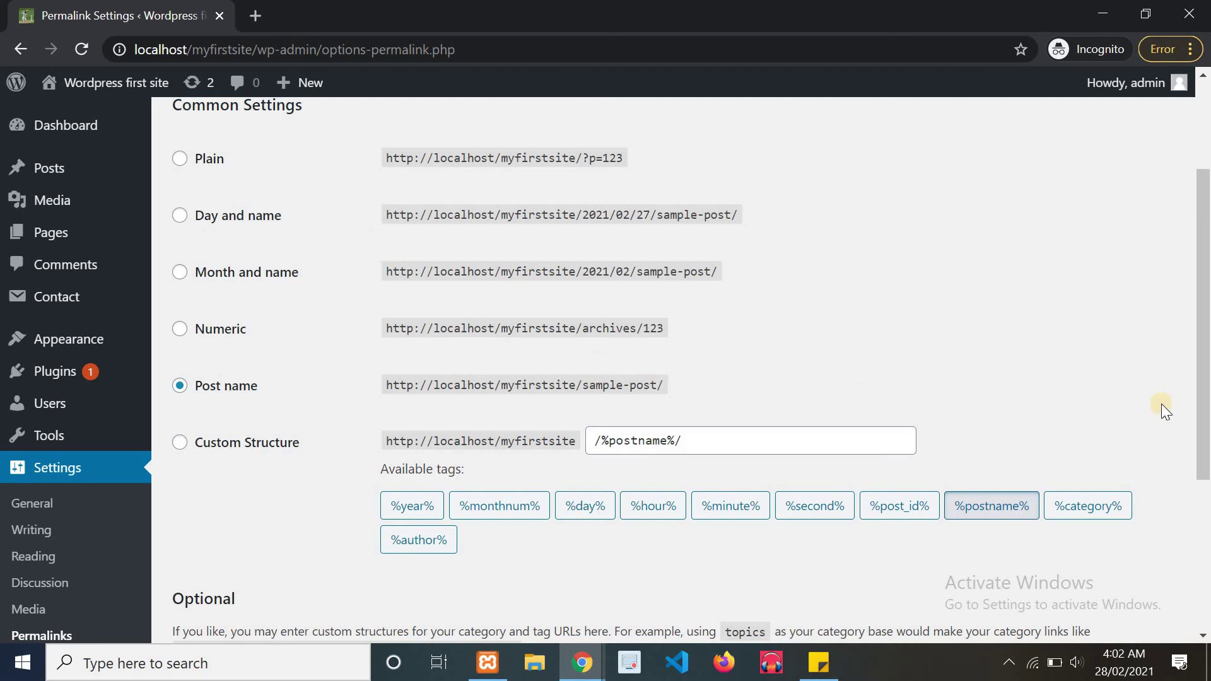
pyautogui.scroll(-1, 1205, 404)
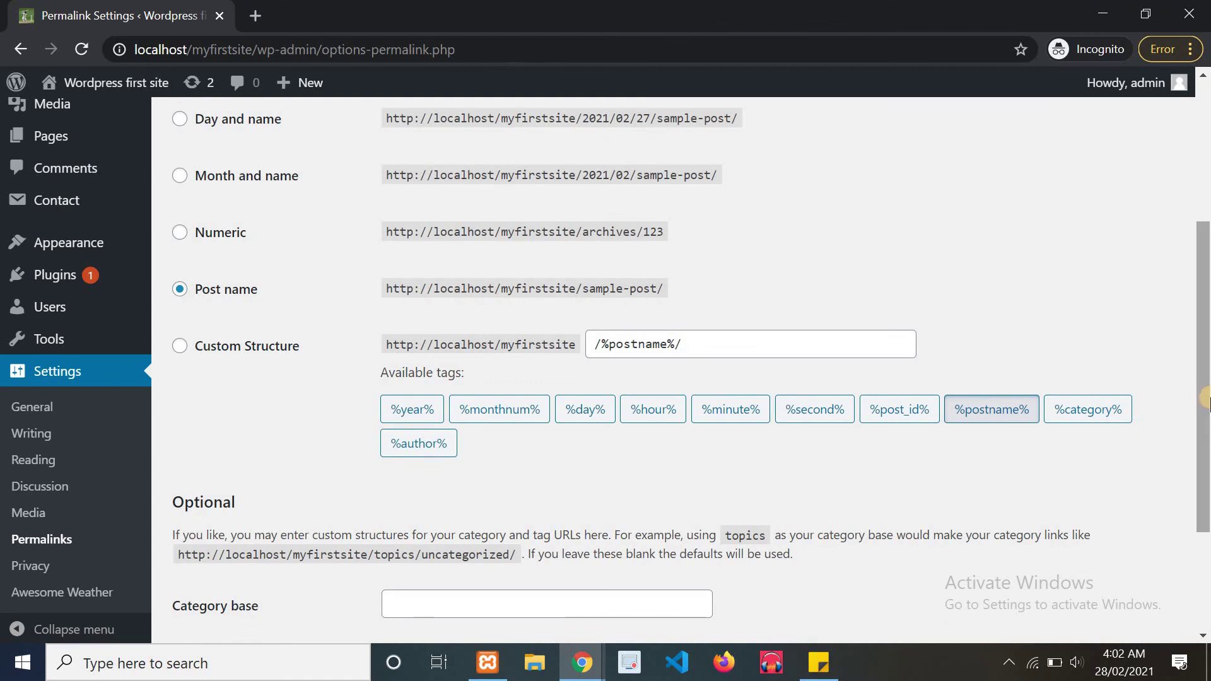